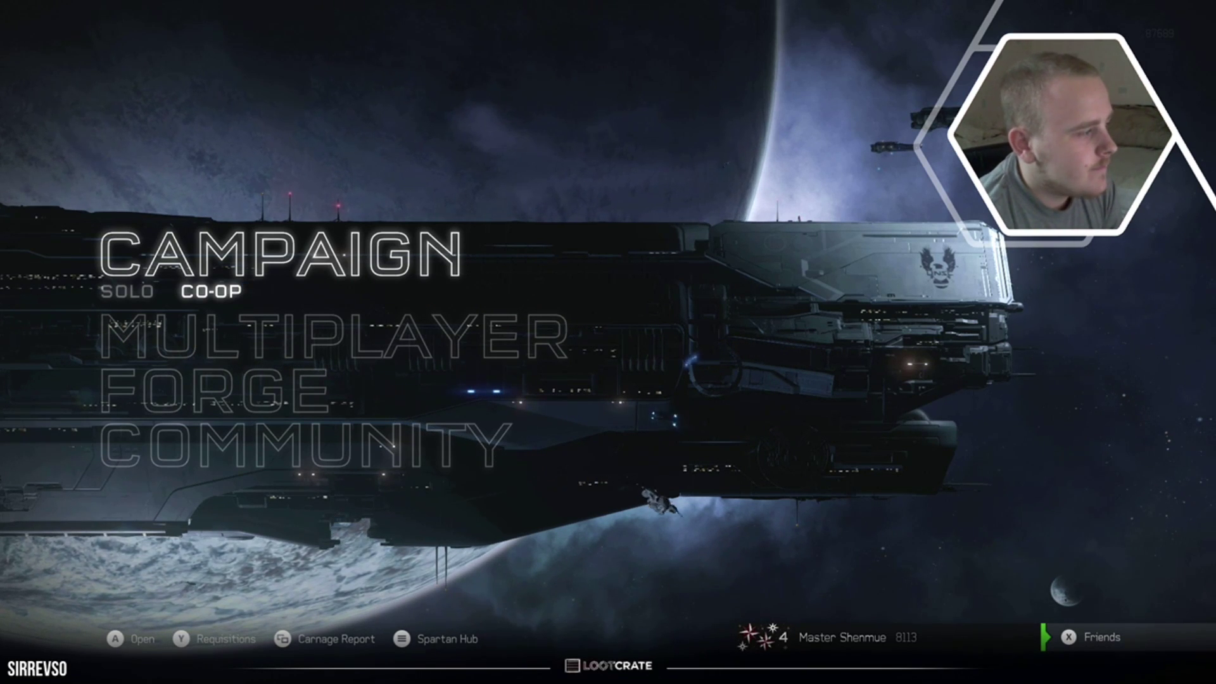
# Step: Switch to the streaming desktop and bring the Deep Bot and Live Feed windows forward
pyautogui.click(51, 410)
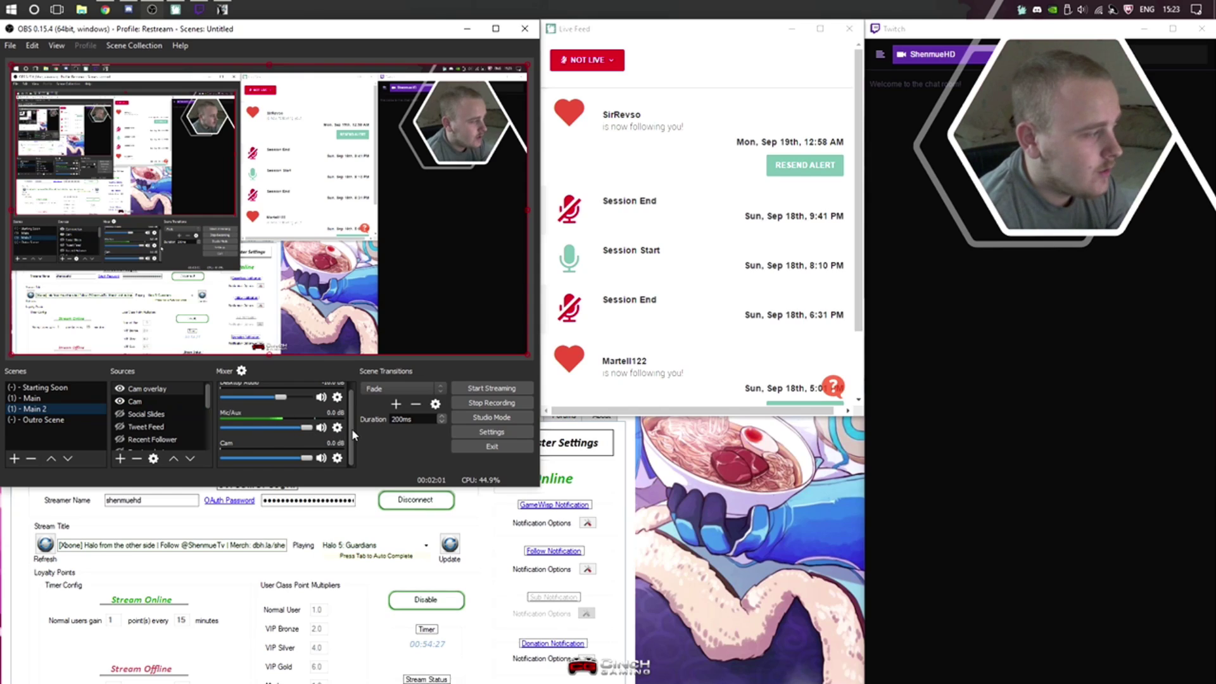
pyautogui.scroll(2, 353, 426)
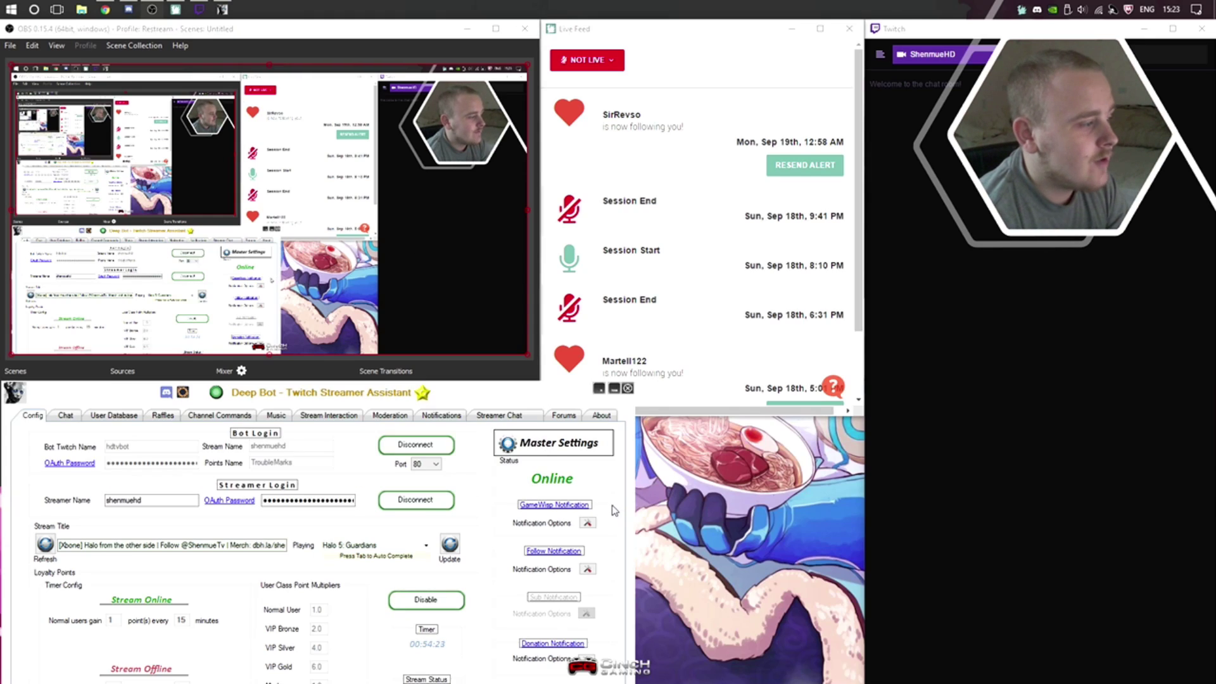
pyautogui.click(617, 512)
pyautogui.click(679, 264)
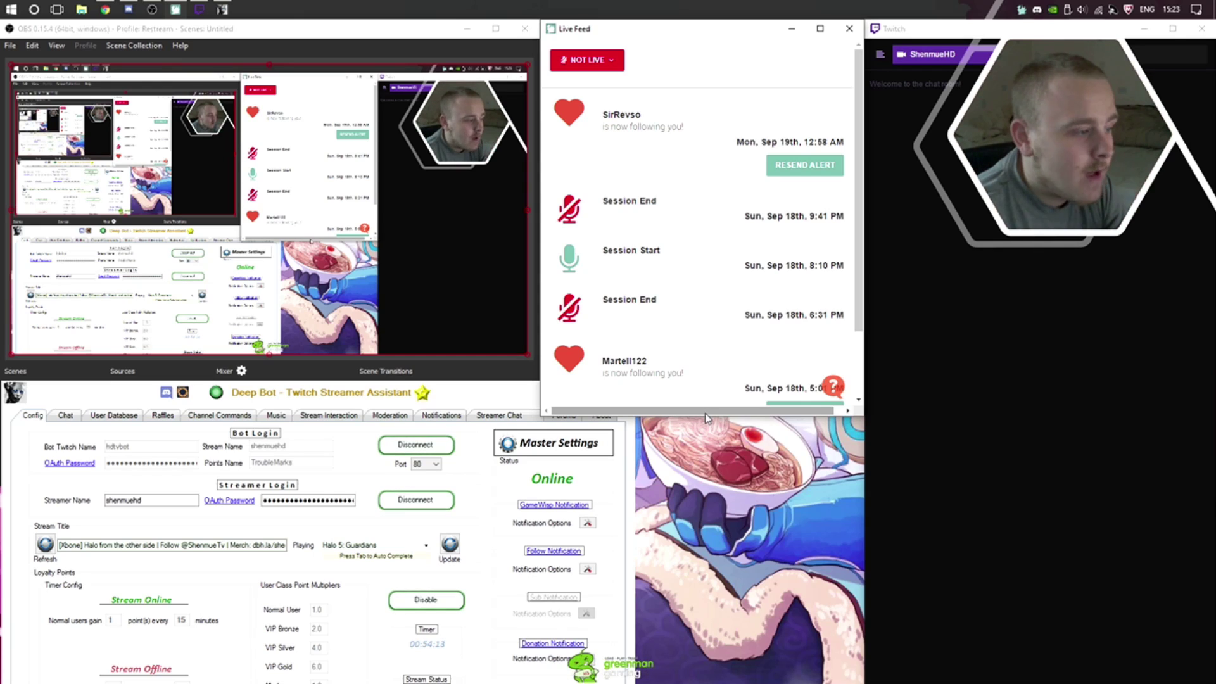
pyautogui.click(669, 632)
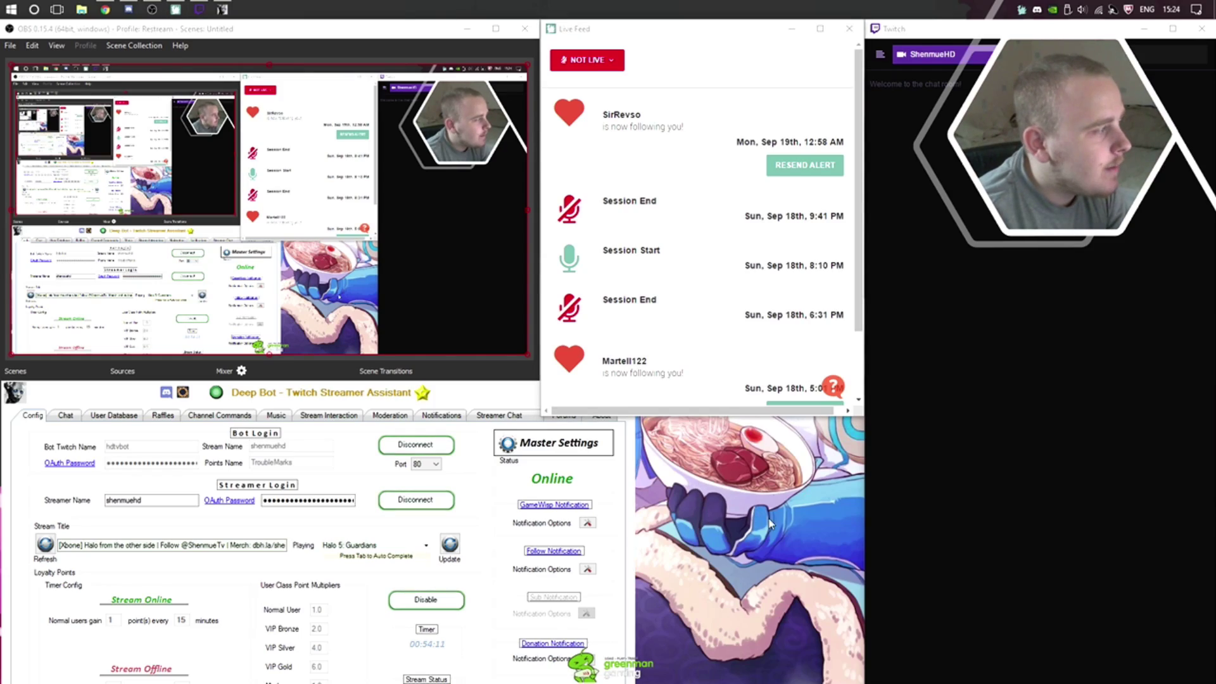
# Step: Load youtube.com in a new Chrome tab
pyautogui.click(106, 10)
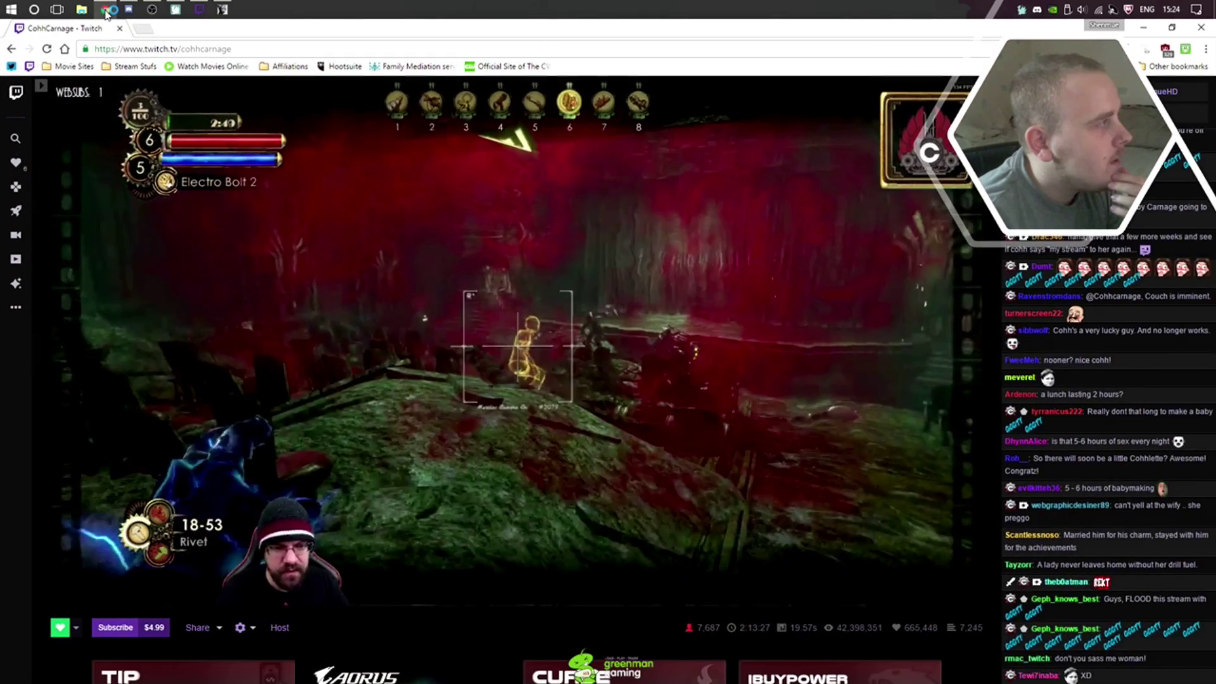
pyautogui.hotkey('ctrl', 't')
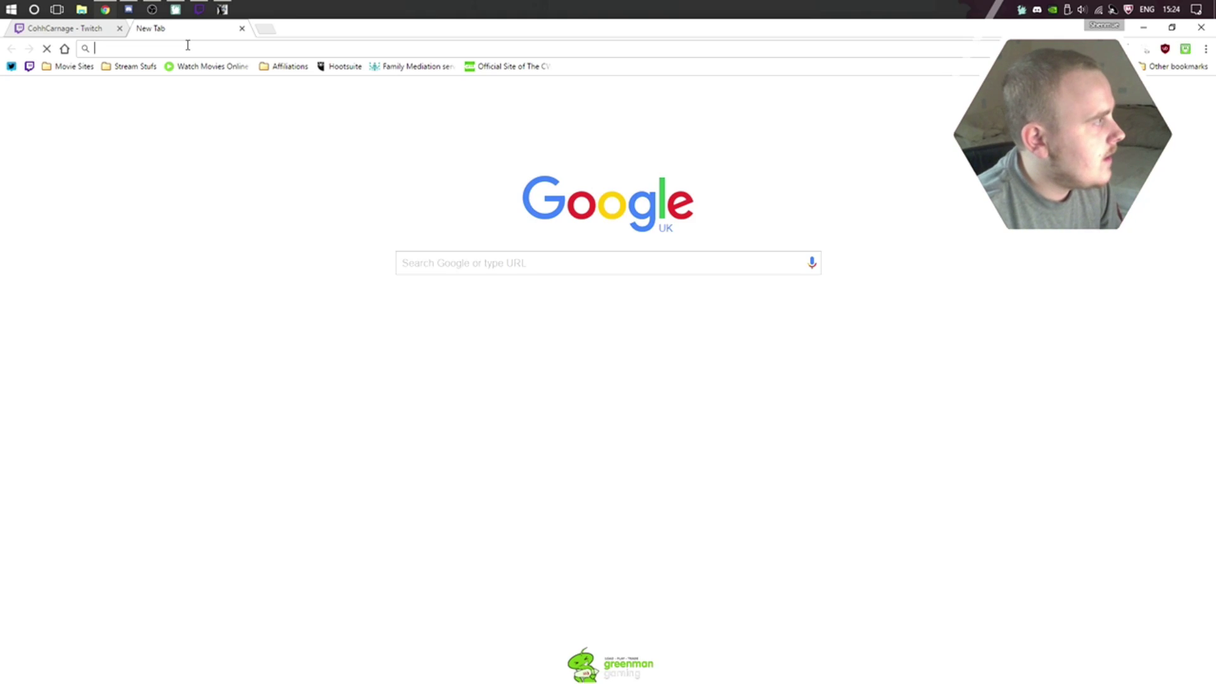
pyautogui.write('f')
pyautogui.press('BackSpace')
pyautogui.press('BackSpace')
pyautogui.write('youtube.com')
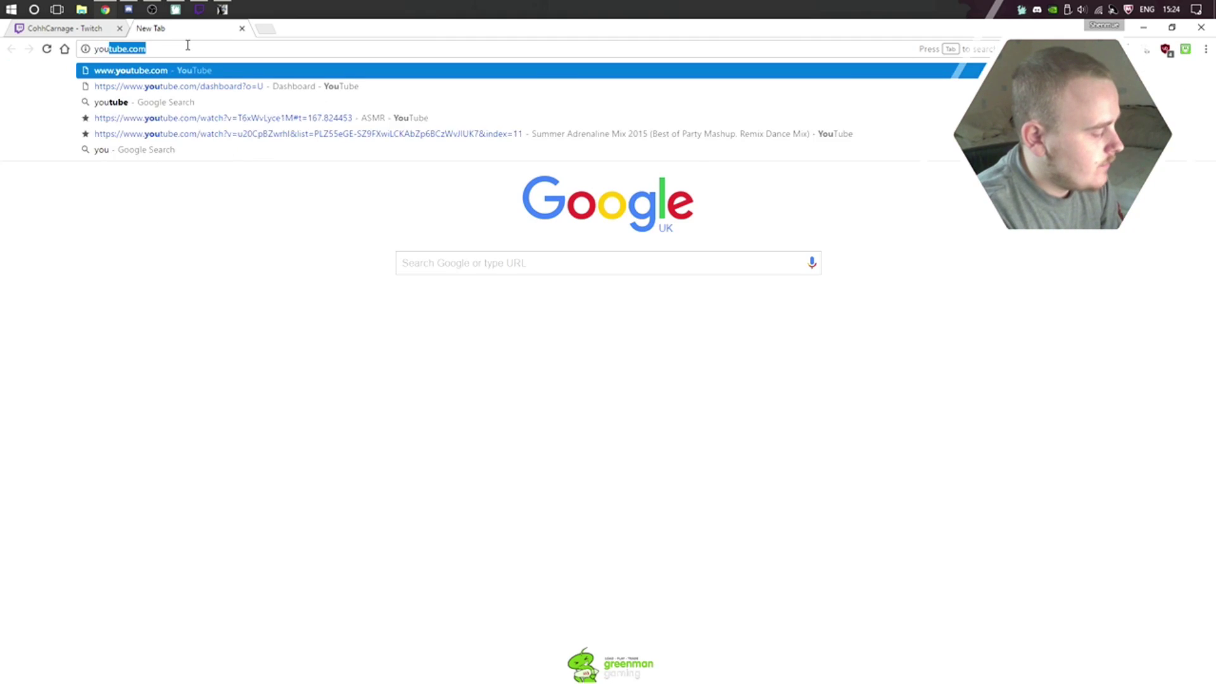
pyautogui.press('Return')
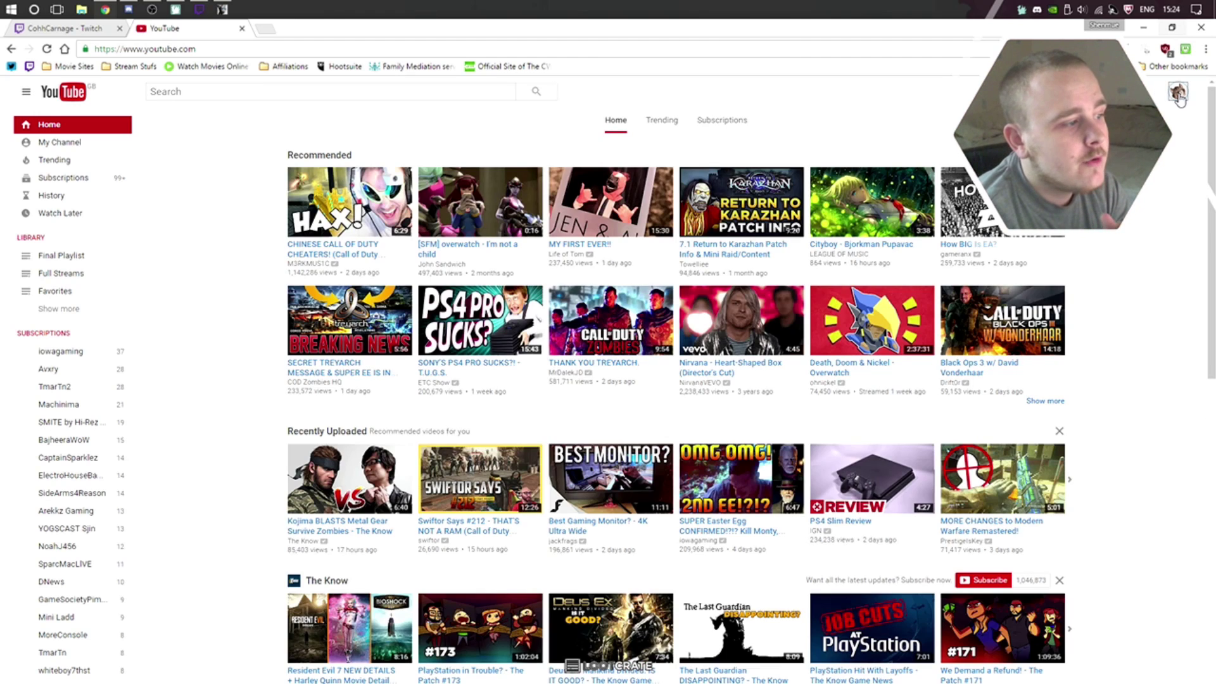
# Step: Reach Creator Studio from the YouTube account menu in a smaller browser window
pyautogui.moveTo(963, 29); pyautogui.dragTo(780, 65)
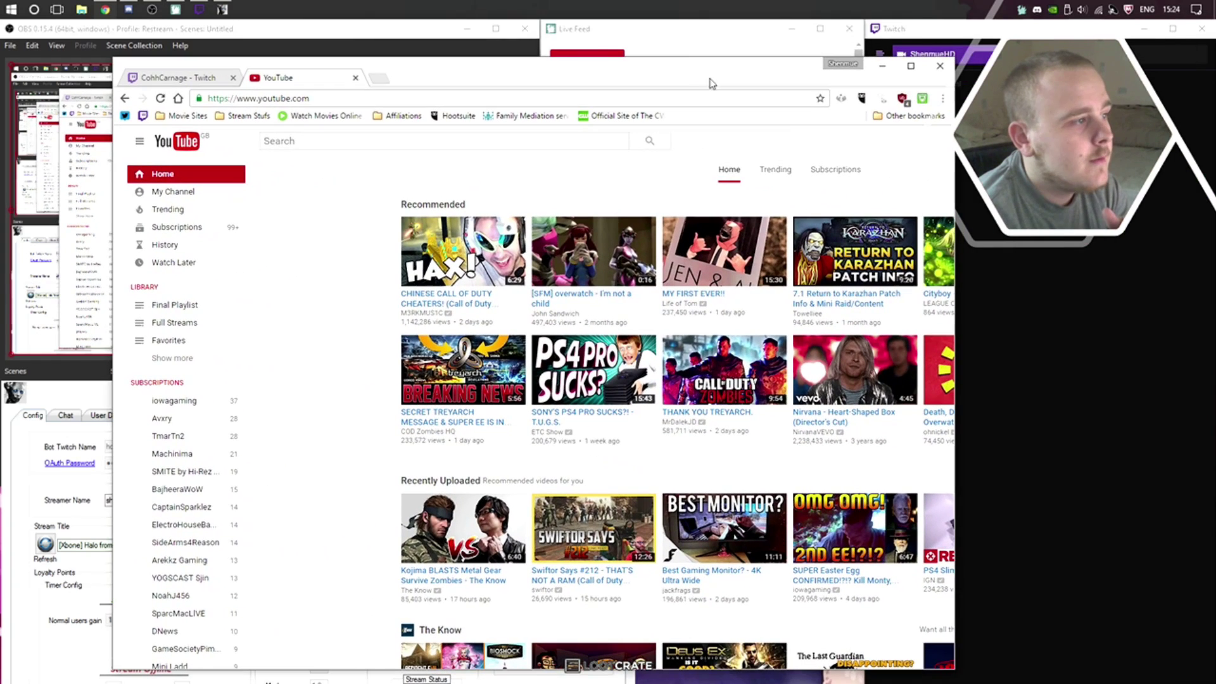
pyautogui.click(911, 67)
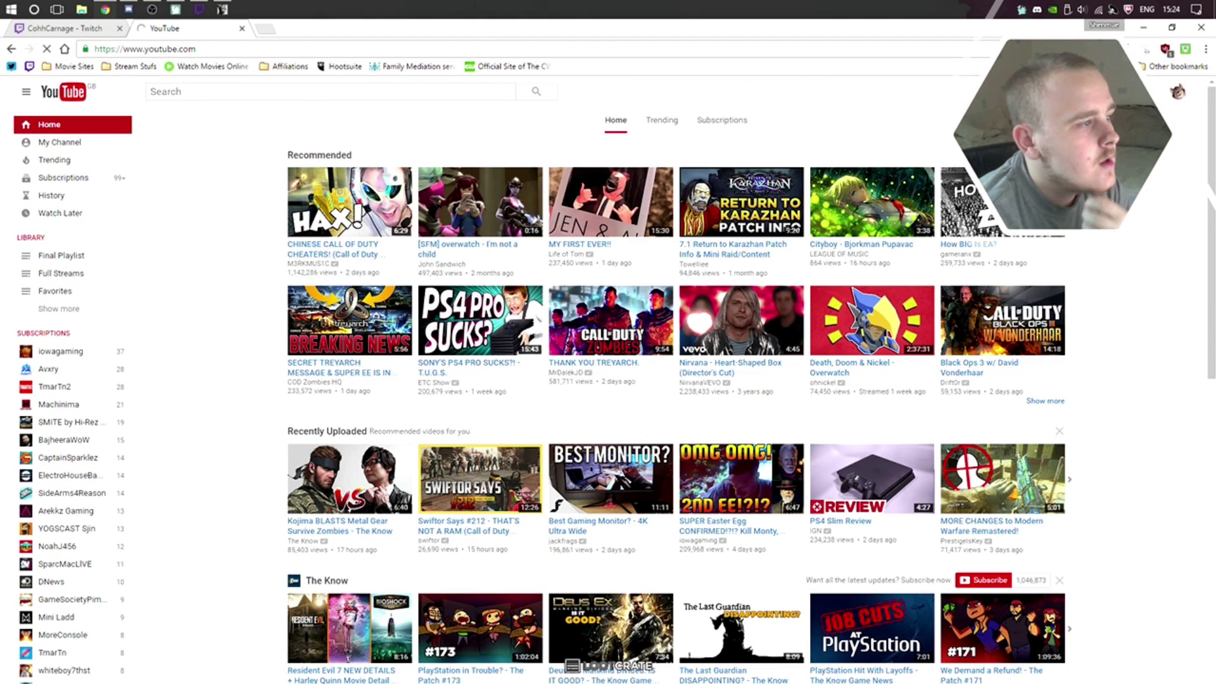
pyautogui.click(1178, 92)
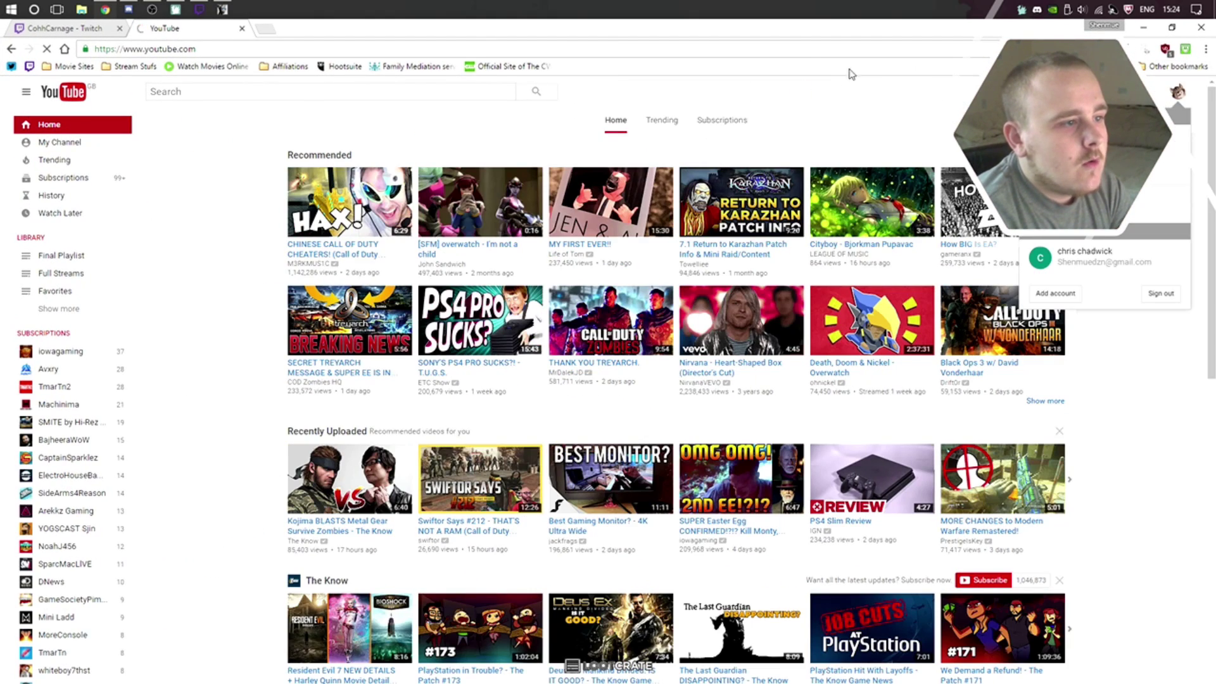
pyautogui.doubleClick(697, 30)
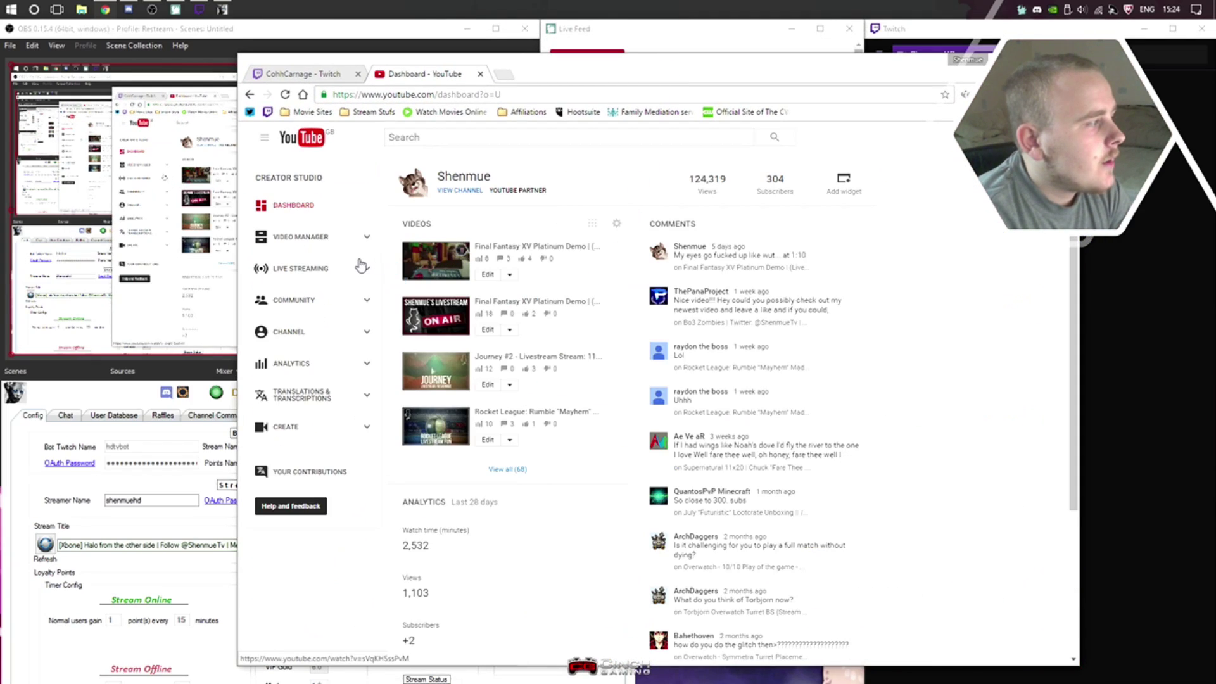
# Step: Open Live Streaming, close the Muxy Ticker popup, and pop out the live chat
pyautogui.click(358, 268)
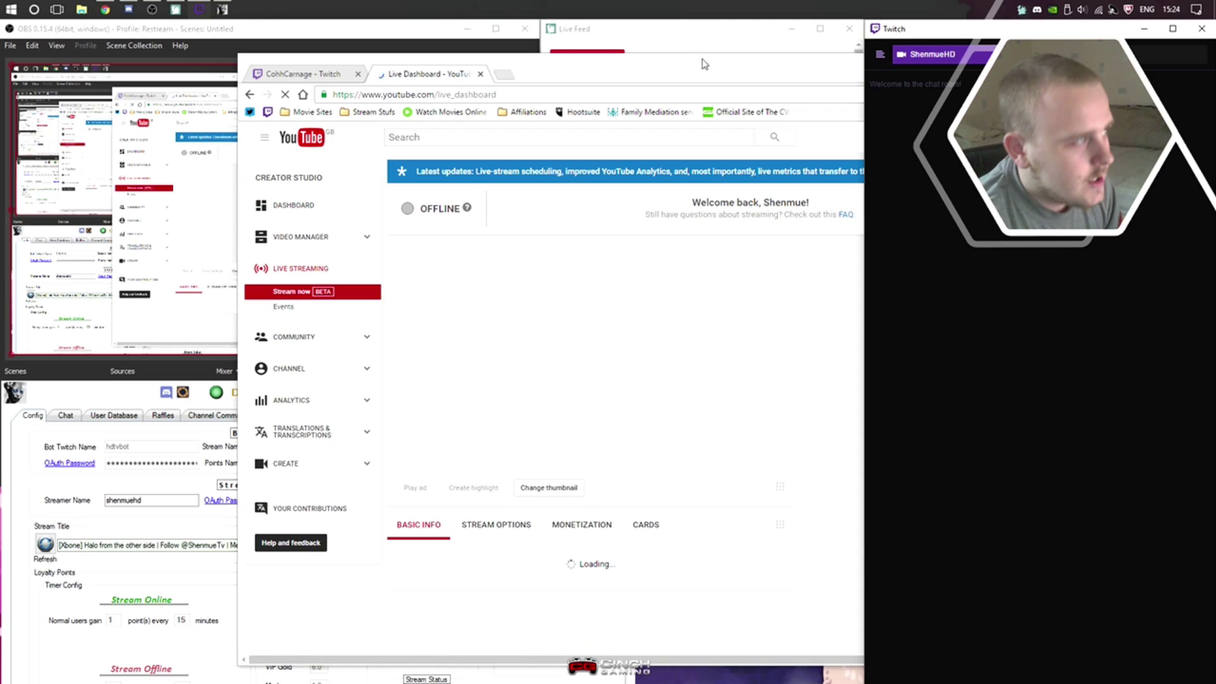
pyautogui.click(691, 42)
pyautogui.click(463, 296)
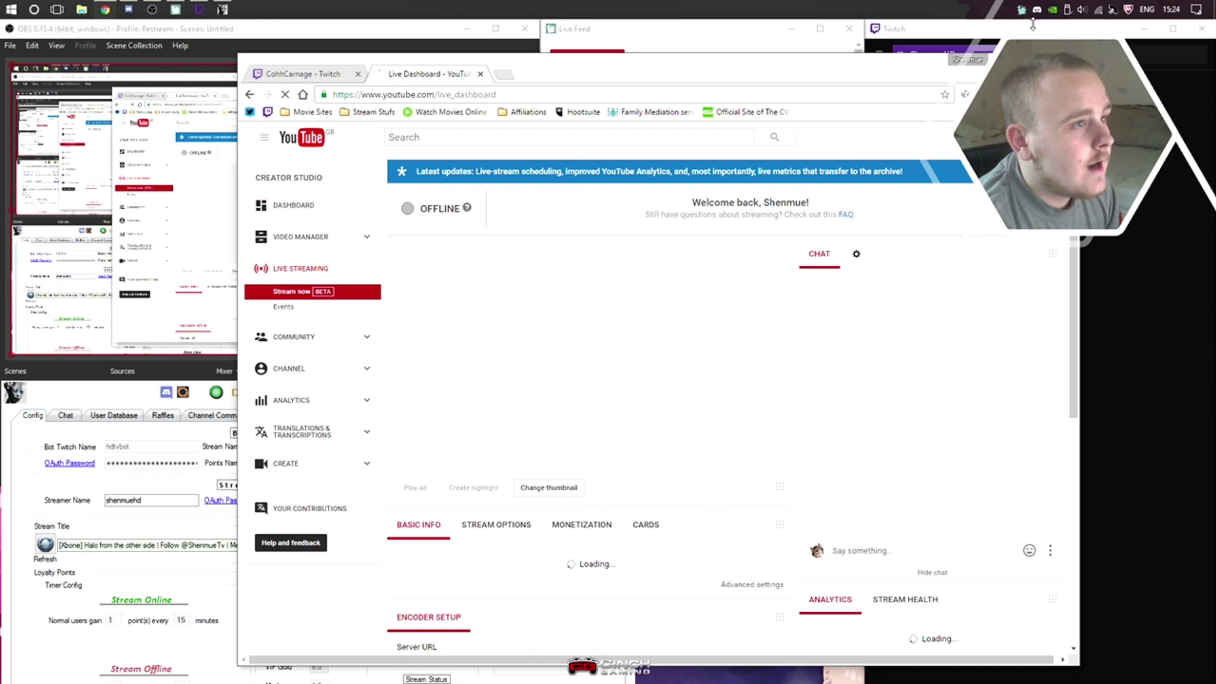
pyautogui.moveTo(573, 158); pyautogui.dragTo(620, 218)
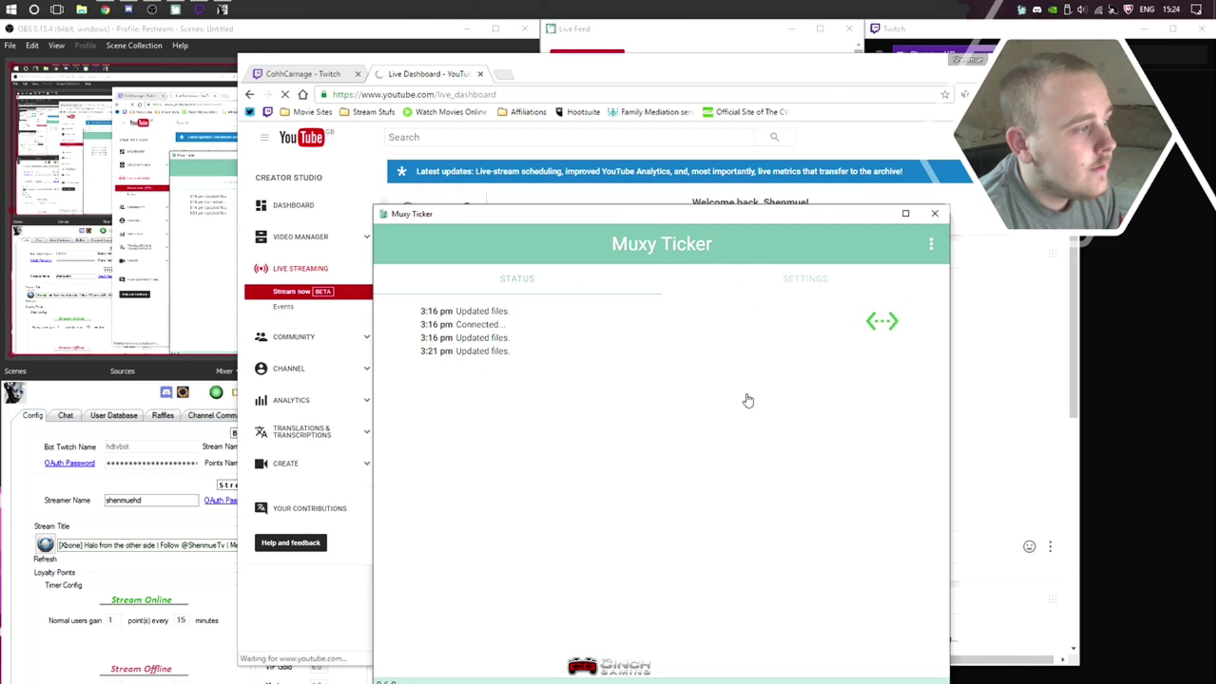
pyautogui.click(933, 215)
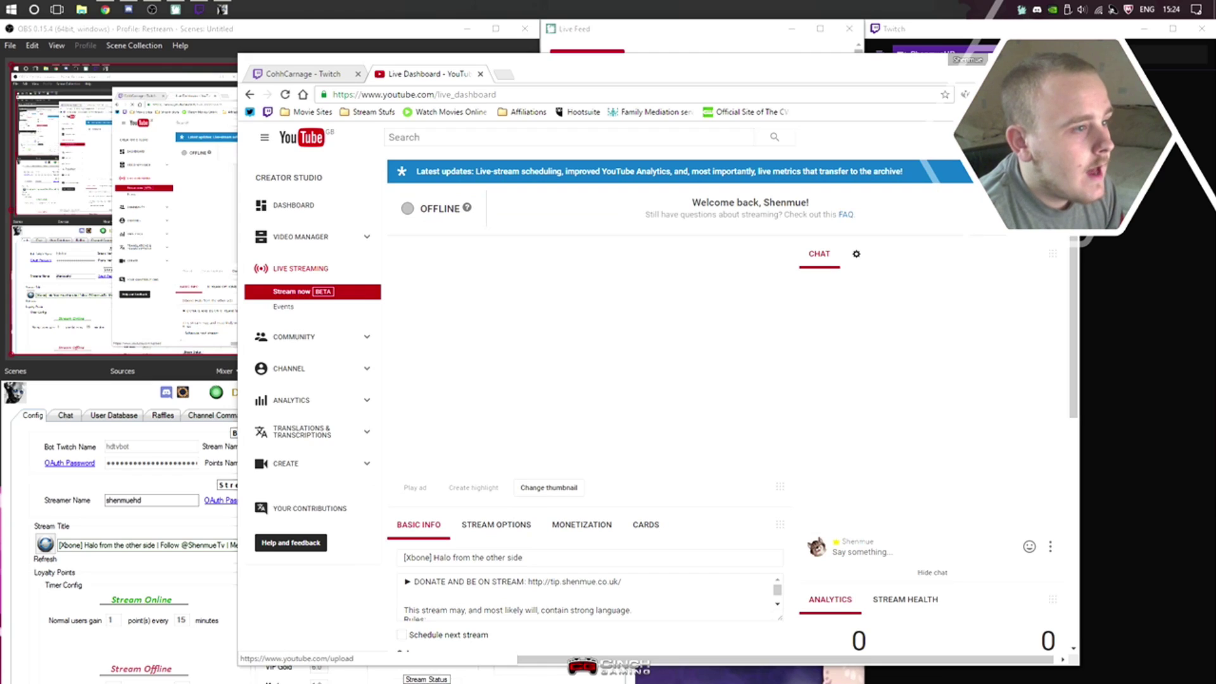
pyautogui.click(1051, 524)
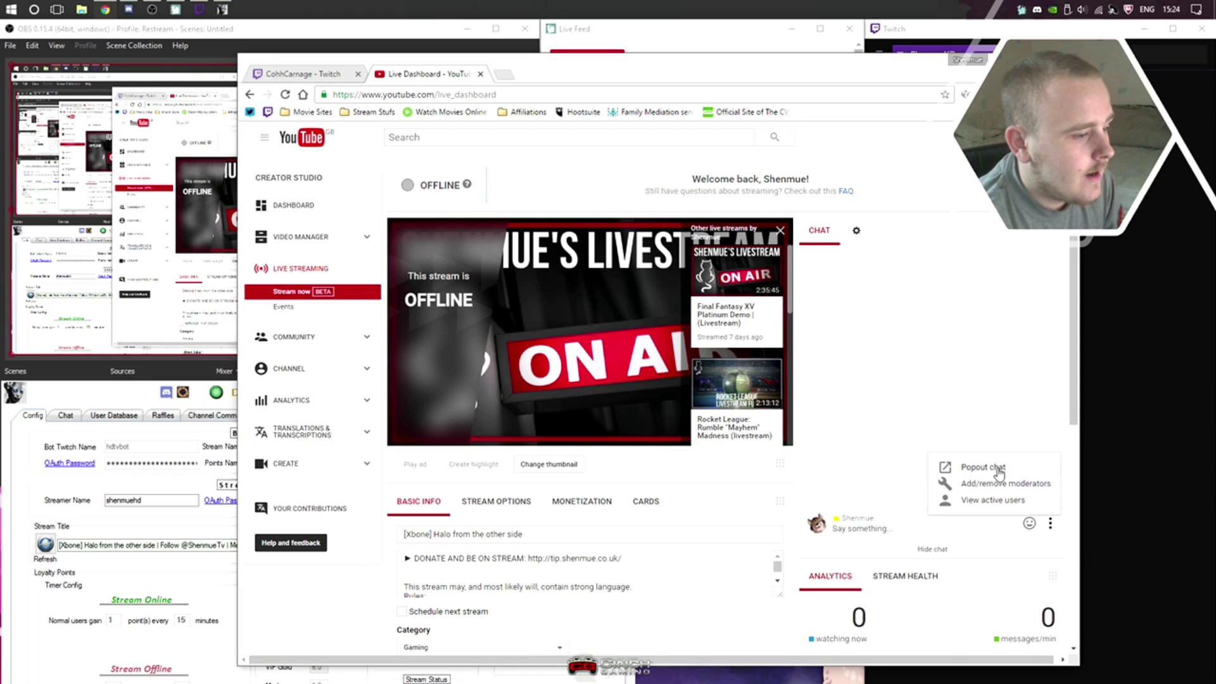
pyautogui.click(998, 471)
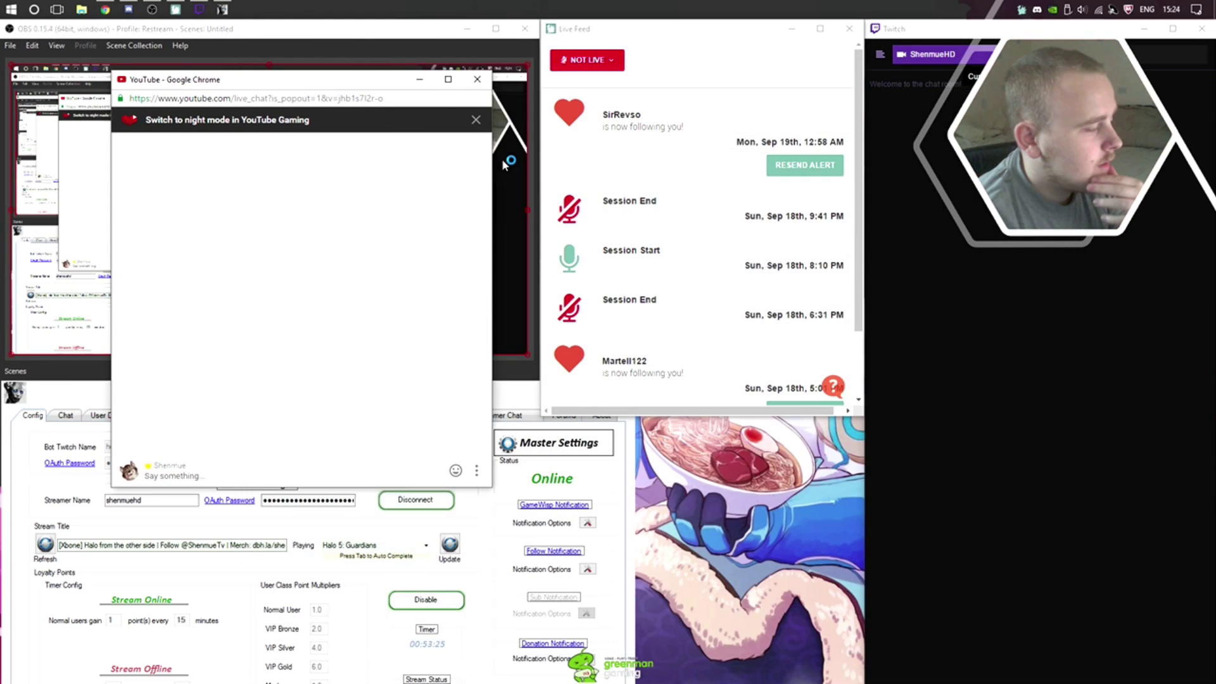
# Step: Move and shrink the YouTube chat popout so it sits beneath the Live Feed
pyautogui.moveTo(240, 75); pyautogui.dragTo(644, 357)
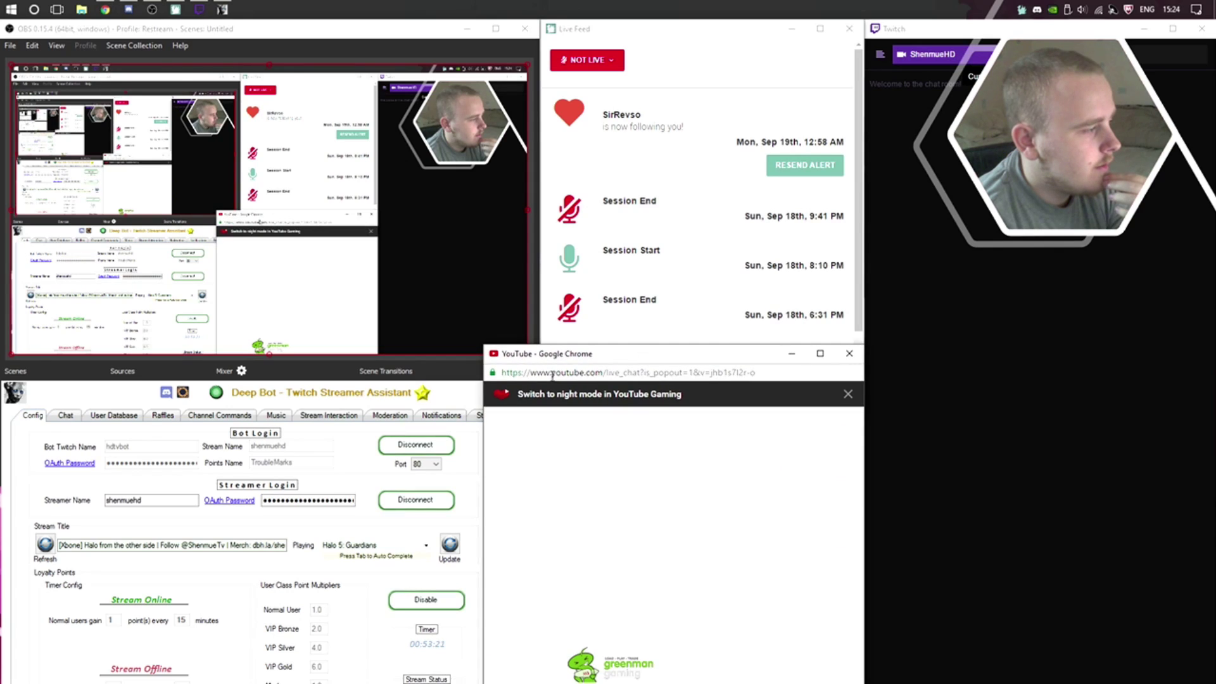
pyautogui.moveTo(481, 345); pyautogui.dragTo(536, 364)
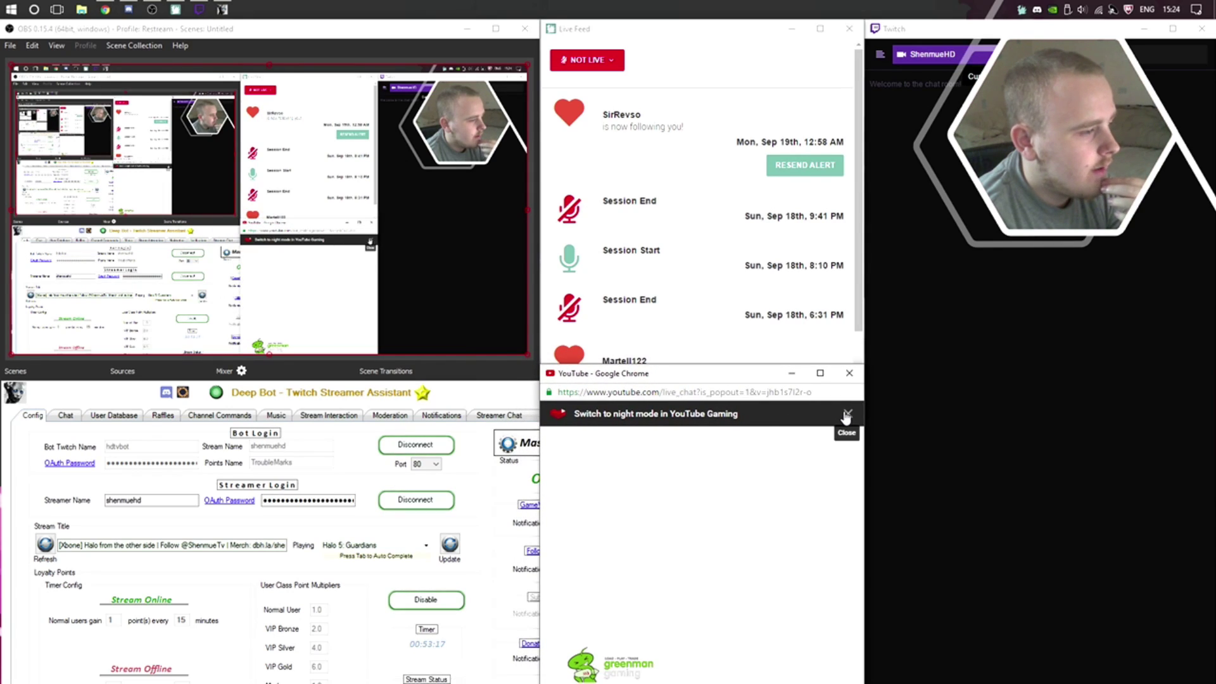
pyautogui.click(733, 272)
pyautogui.click(732, 589)
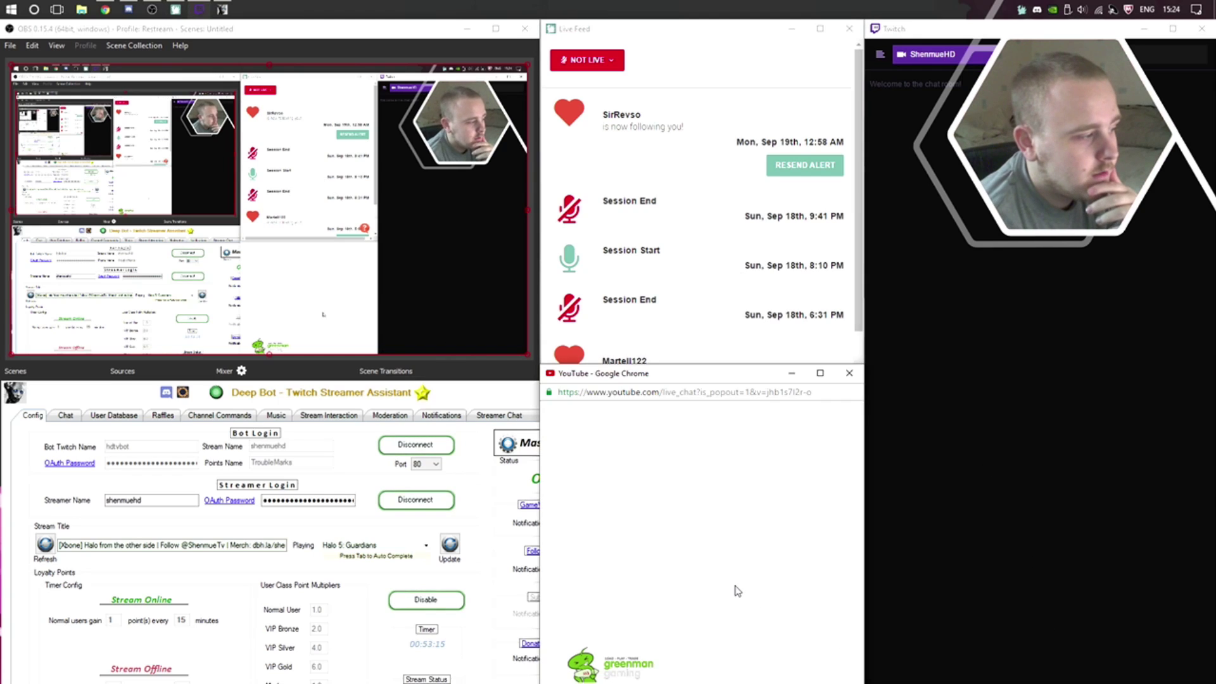
pyautogui.moveTo(705, 366); pyautogui.dragTo(705, 380)
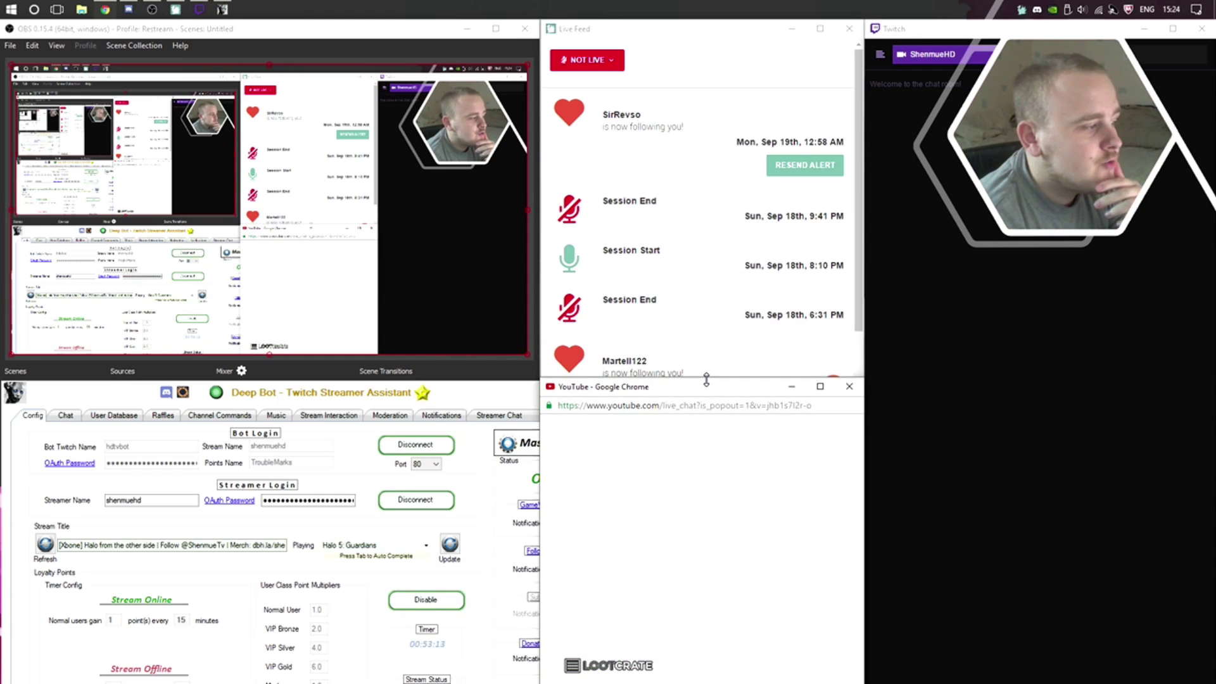
# Step: Cycle focus through Live Feed, YouTube chat and Twitch chat, ending with OBS in front
pyautogui.click(768, 375)
pyautogui.click(956, 522)
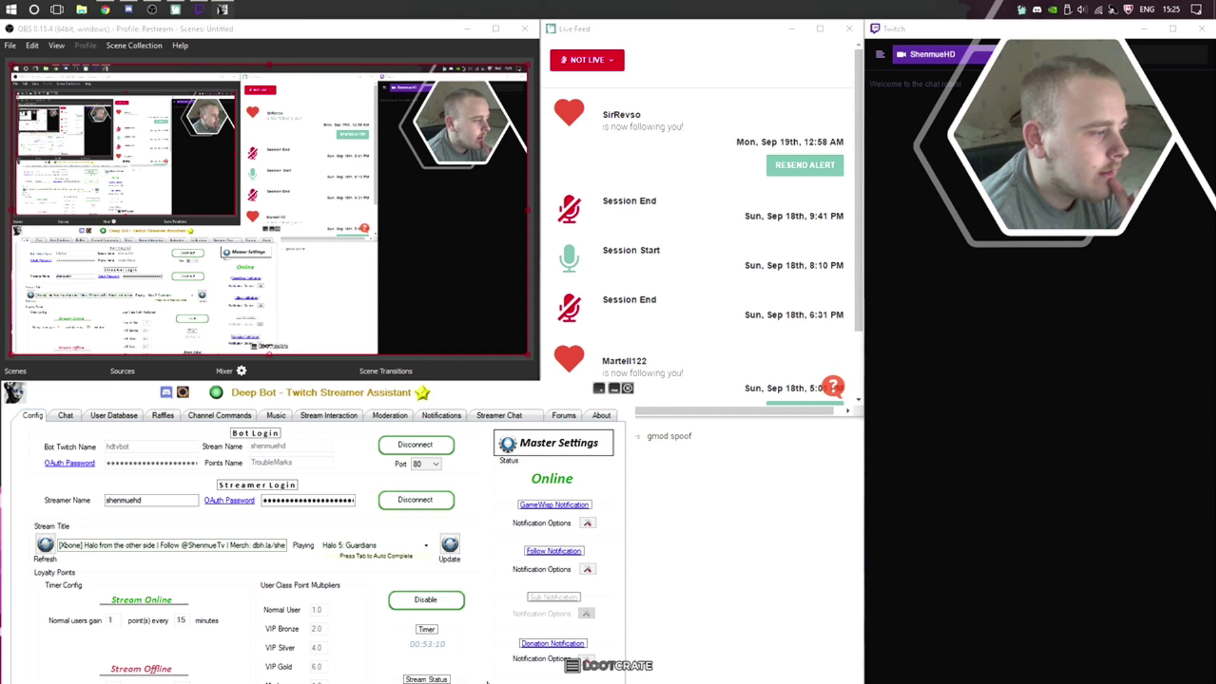
pyautogui.click(792, 621)
pyautogui.click(711, 304)
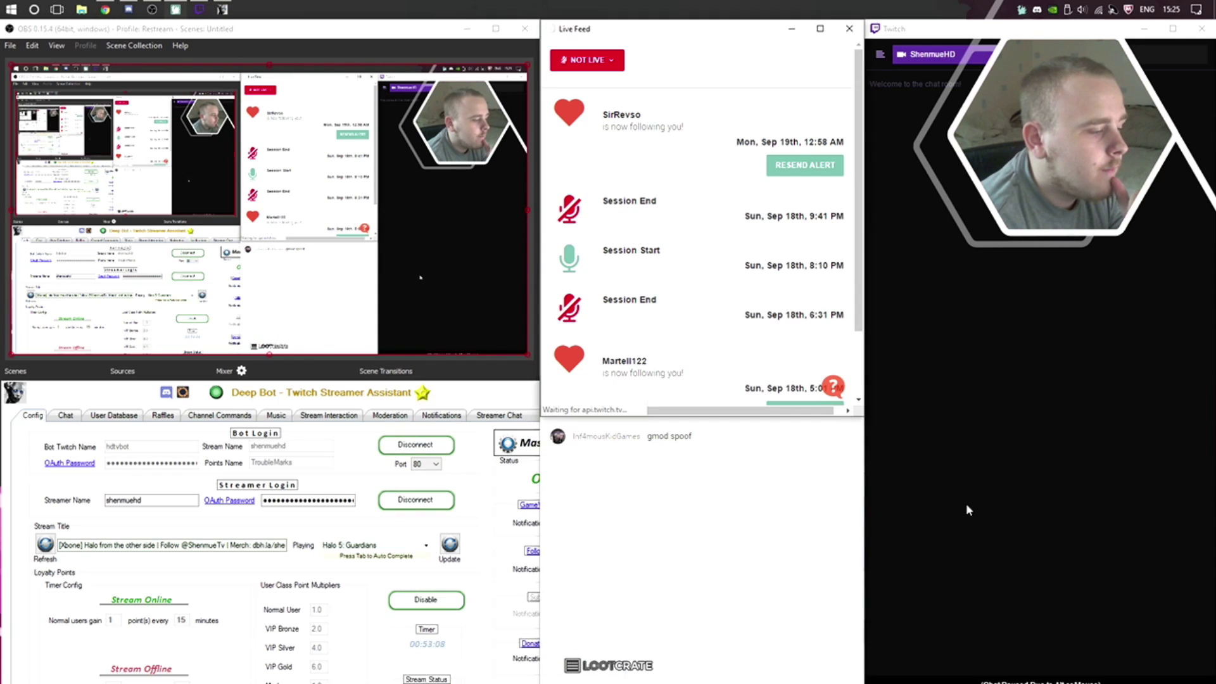
pyautogui.click(969, 513)
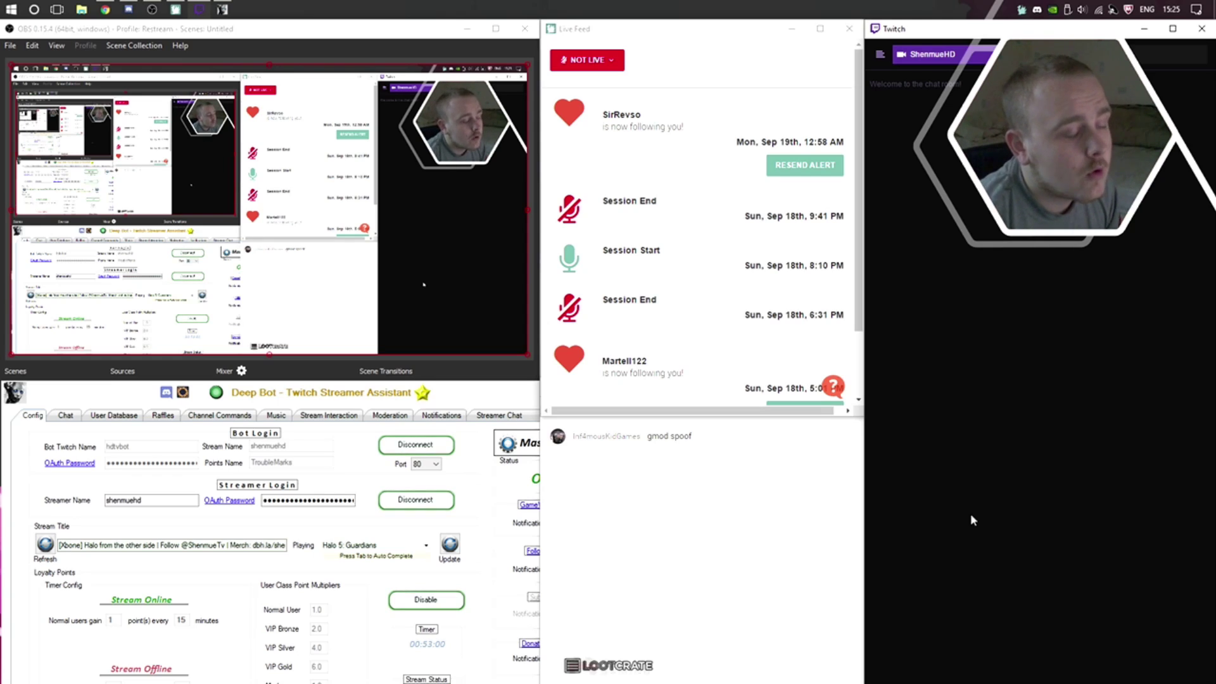
pyautogui.click(494, 378)
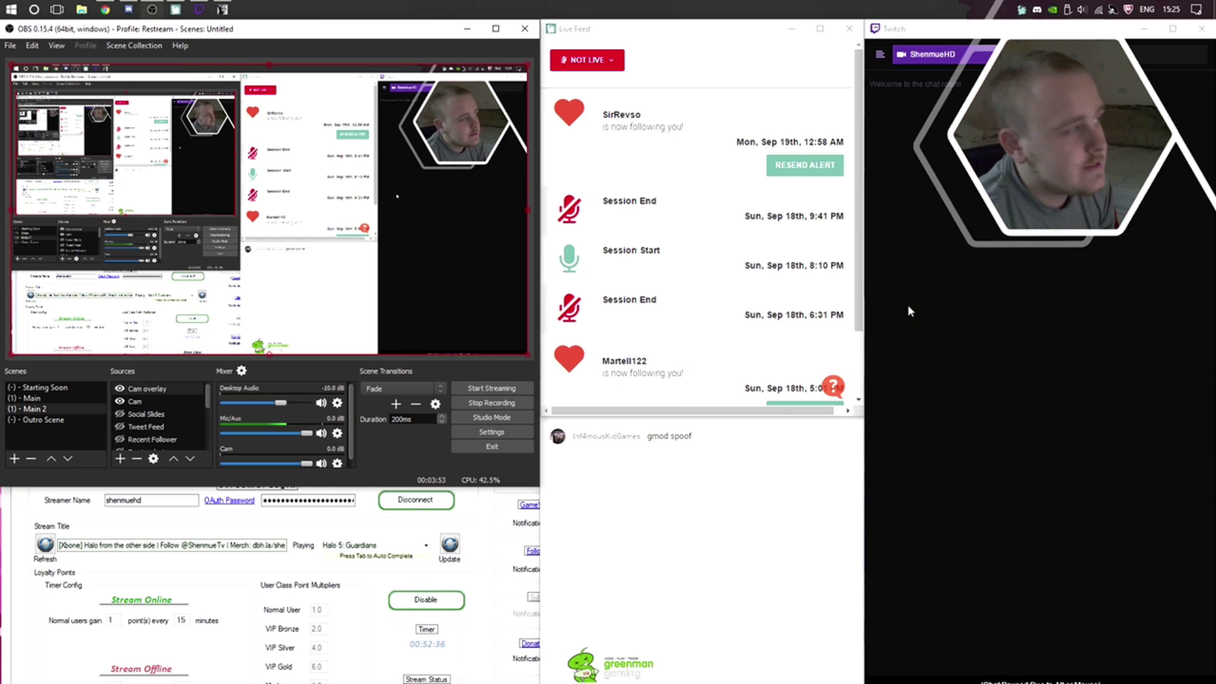
# Step: Maximize then restore OBS, center it, and stretch it to the full screen height
pyautogui.click(503, 30)
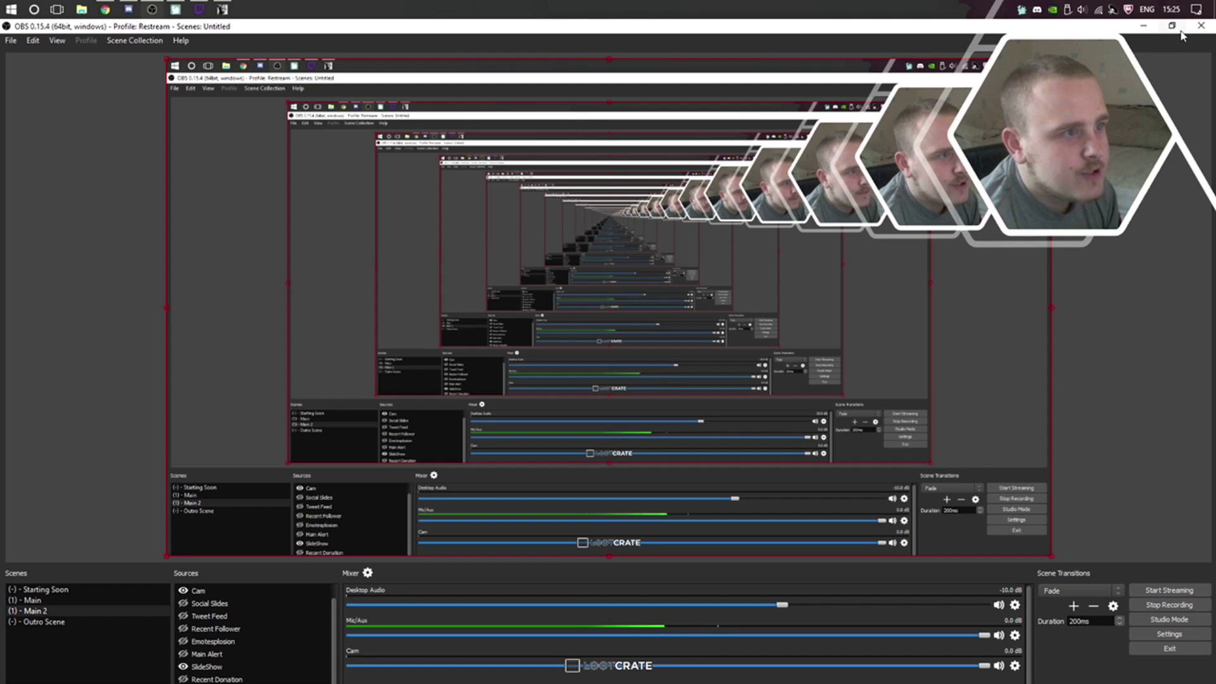
pyautogui.click(1171, 26)
pyautogui.moveTo(374, 39); pyautogui.dragTo(730, 96)
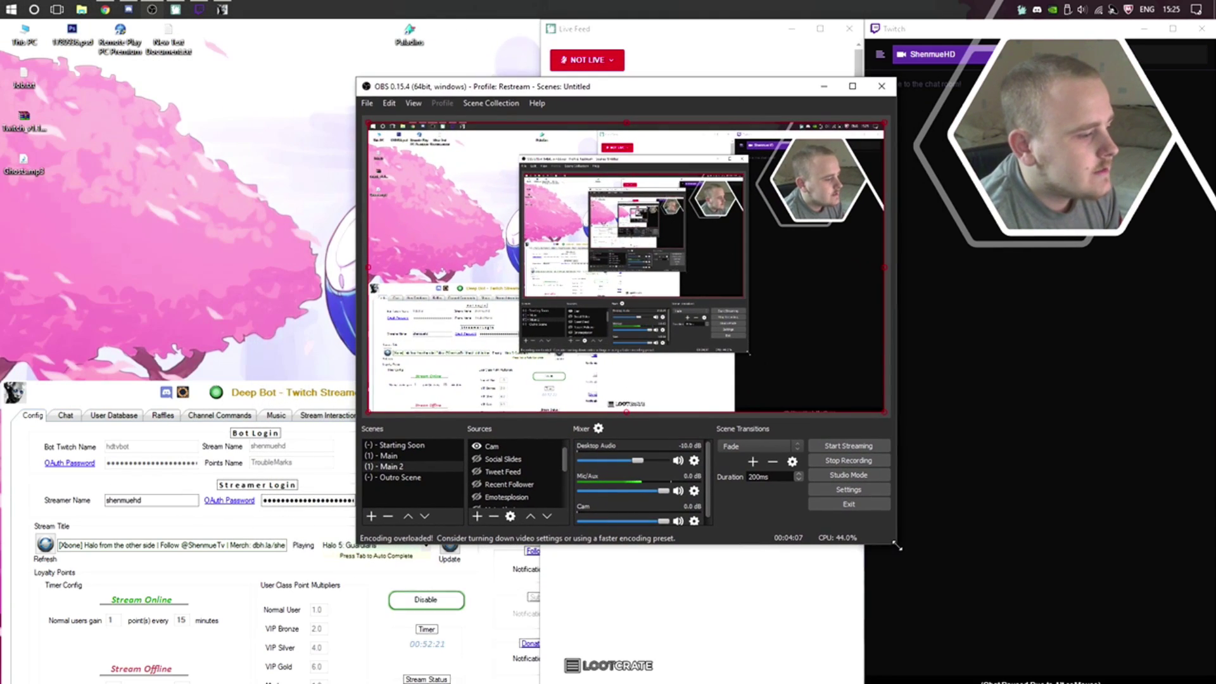
pyautogui.moveTo(899, 540); pyautogui.dragTo(1127, 681)
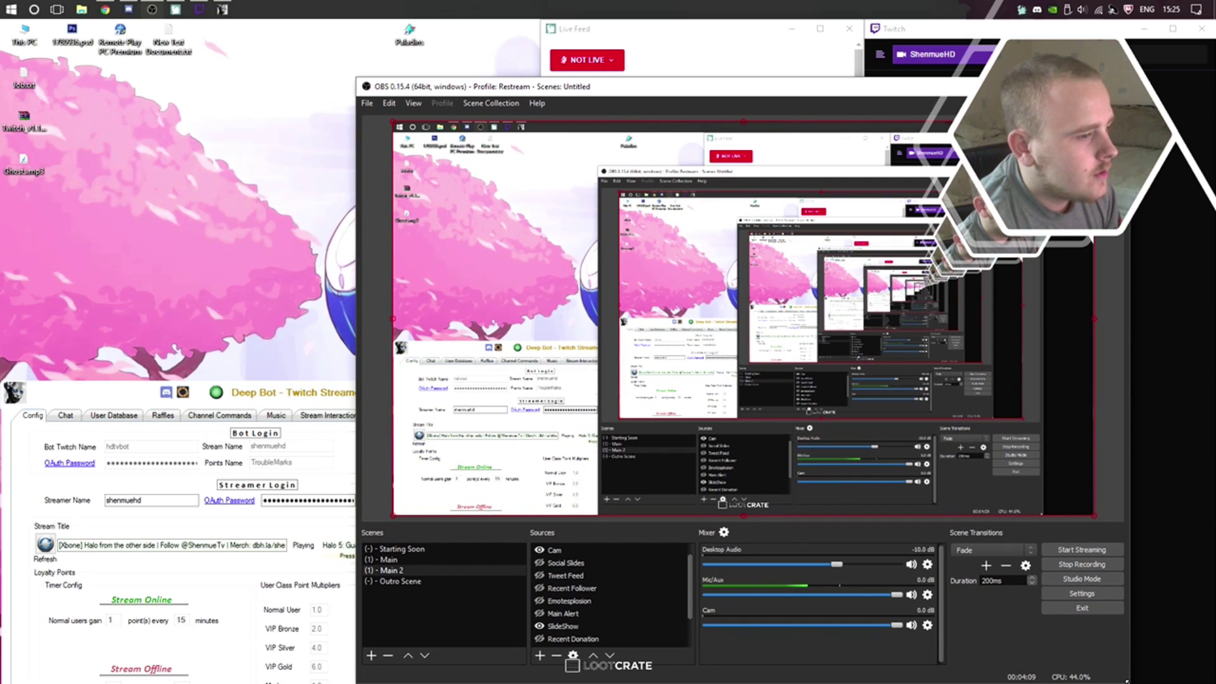
# Step: Open Settings to the Stream page showing Restream.io with the EU-West (London) server
pyautogui.click(1081, 593)
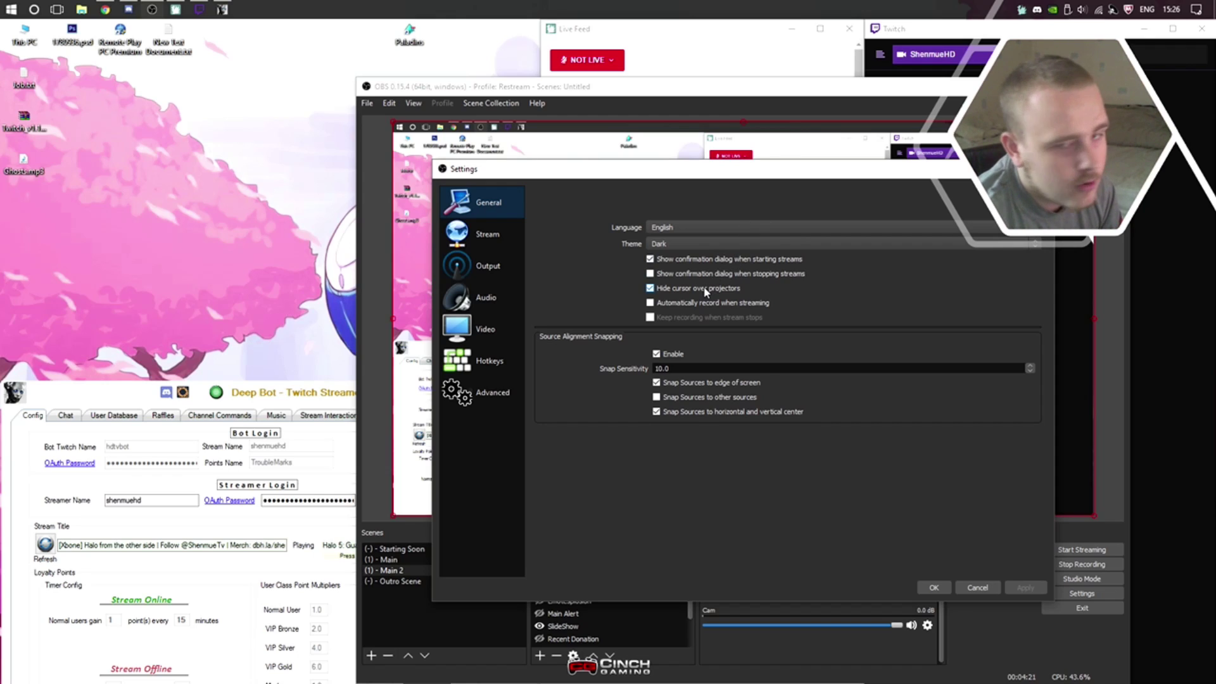
pyautogui.click(508, 234)
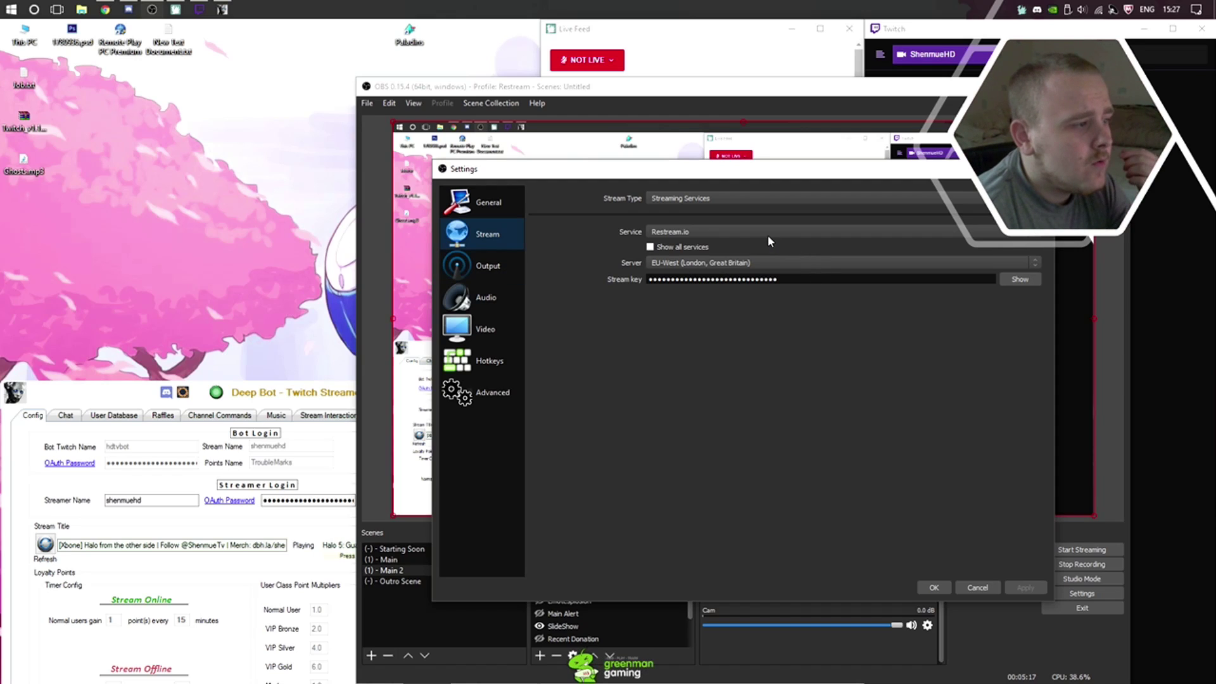
# Step: Show the Output page, highlighting the 3200 bitrate and opening the encoder Preset list
pyautogui.click(520, 278)
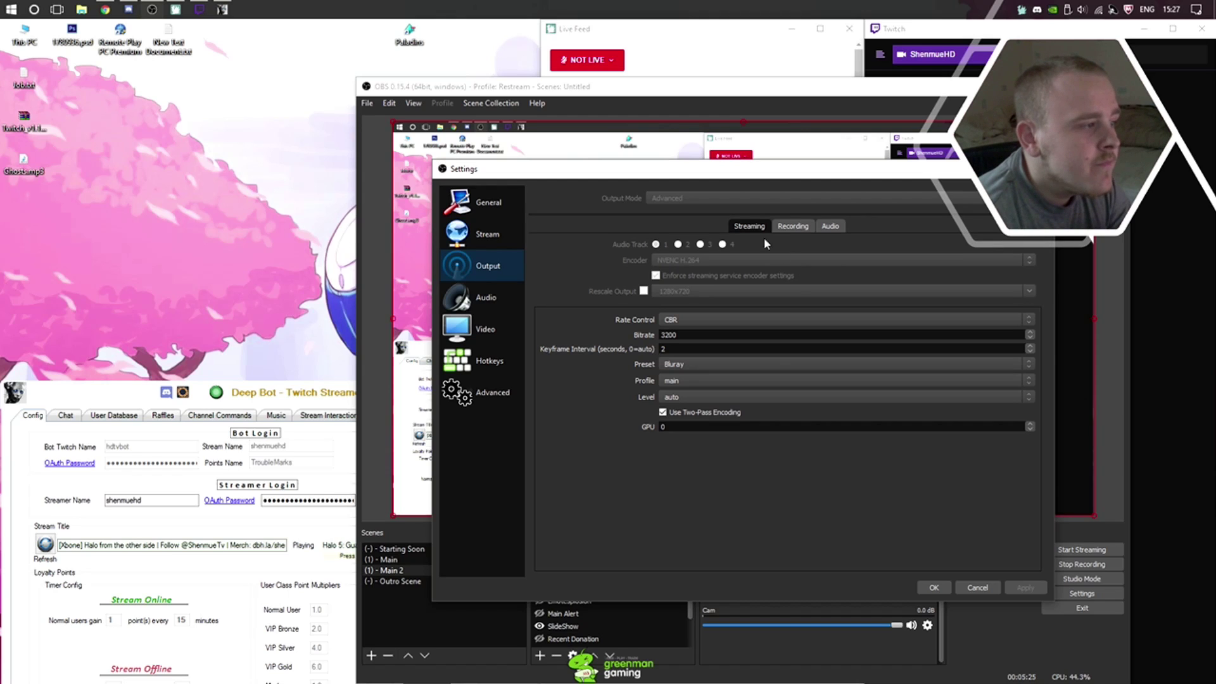
pyautogui.moveTo(729, 180); pyautogui.dragTo(615, 179)
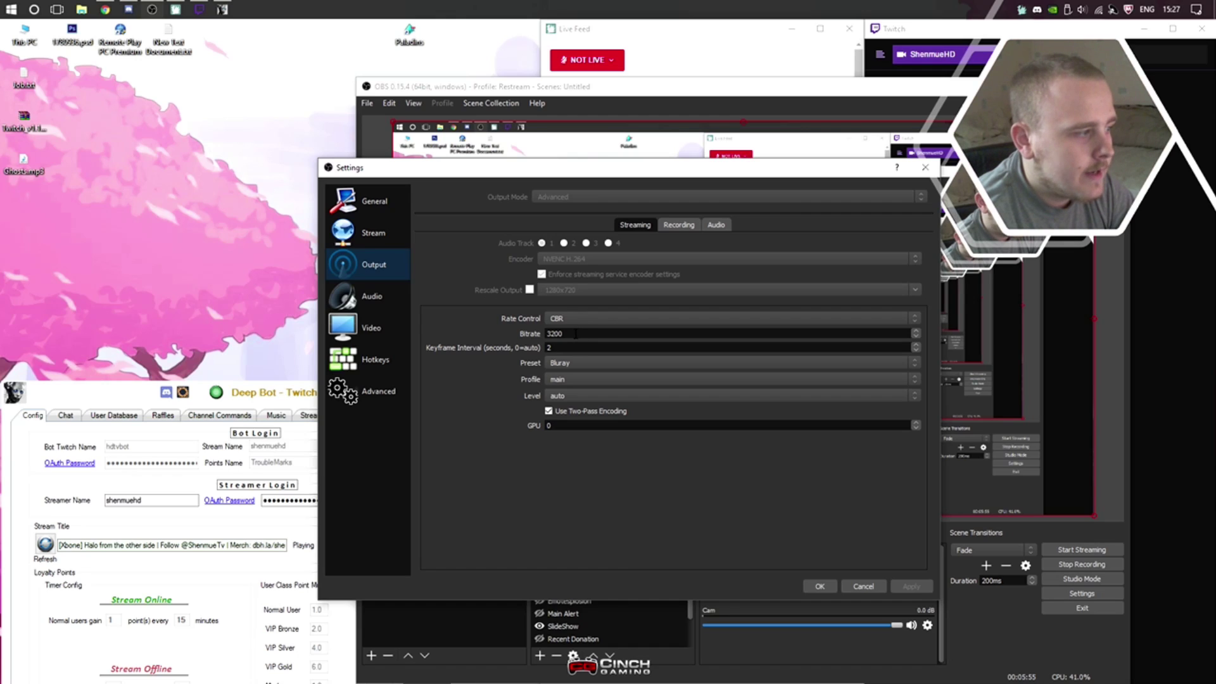
pyautogui.click(575, 334)
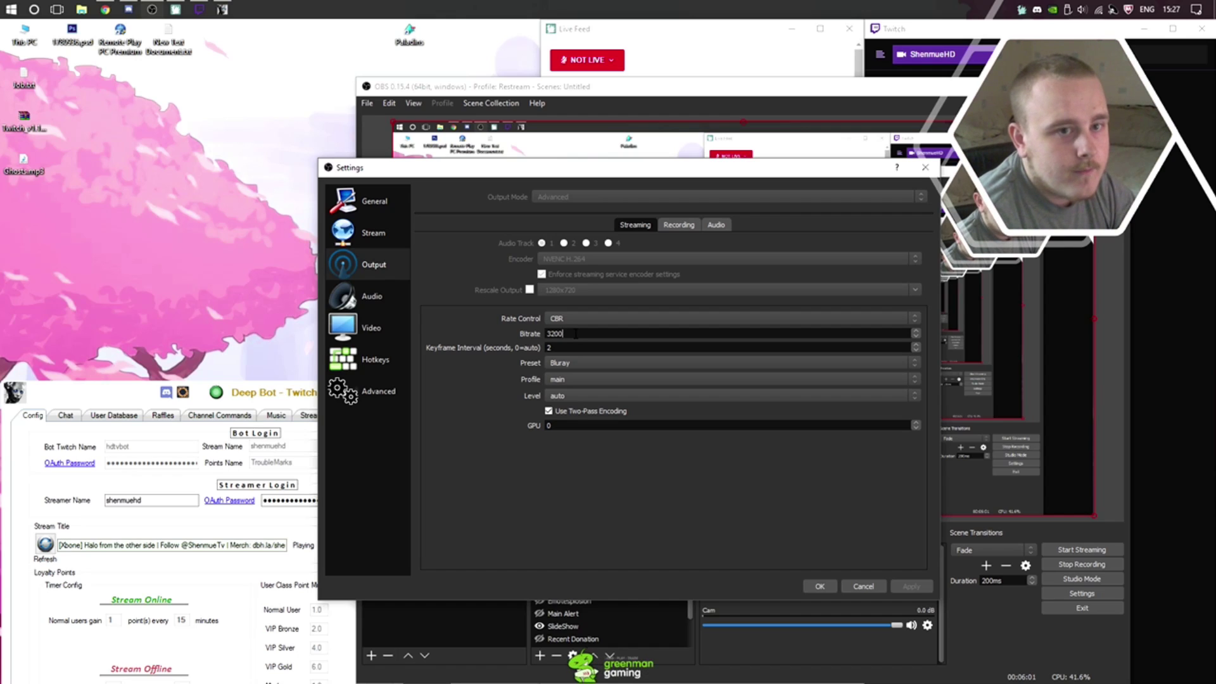
pyautogui.moveTo(105, 10)
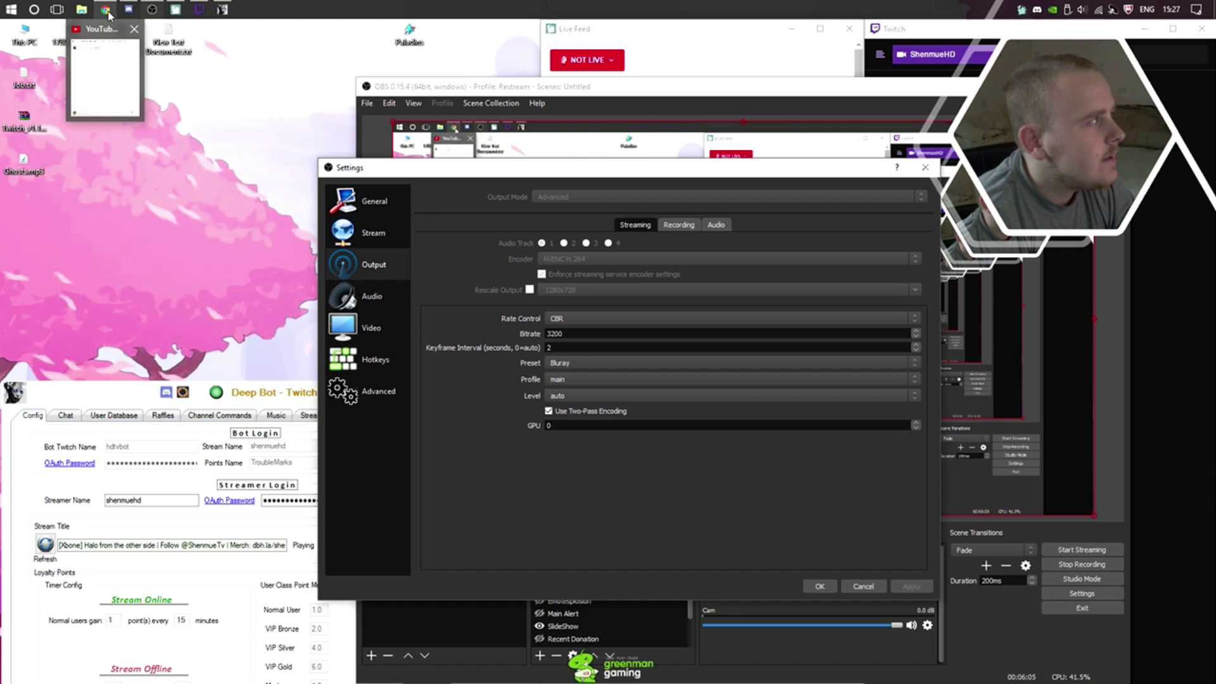
pyautogui.click(132, 31)
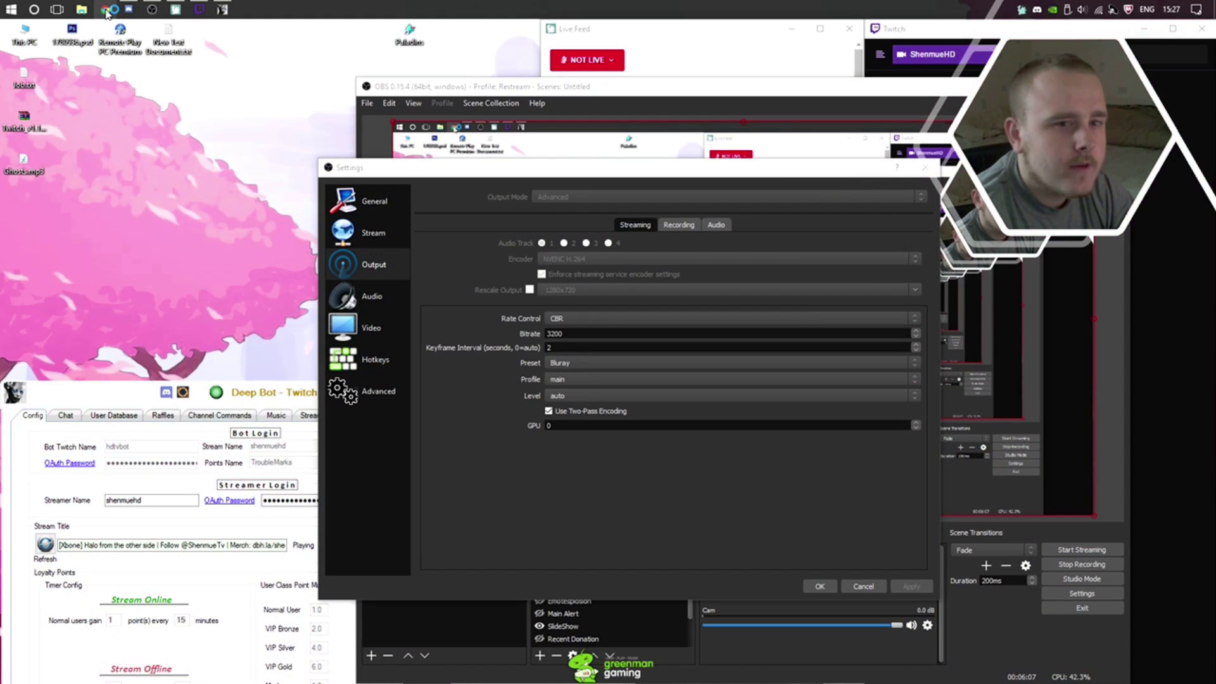
pyautogui.click(574, 335)
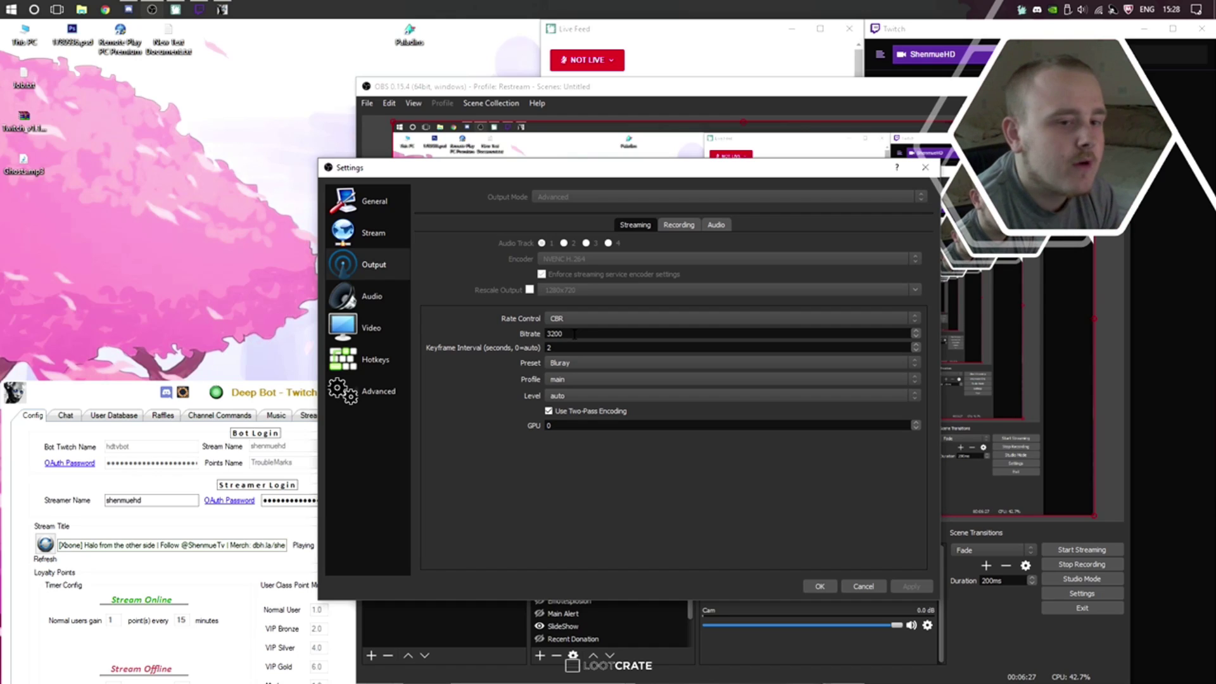
pyautogui.click(575, 334)
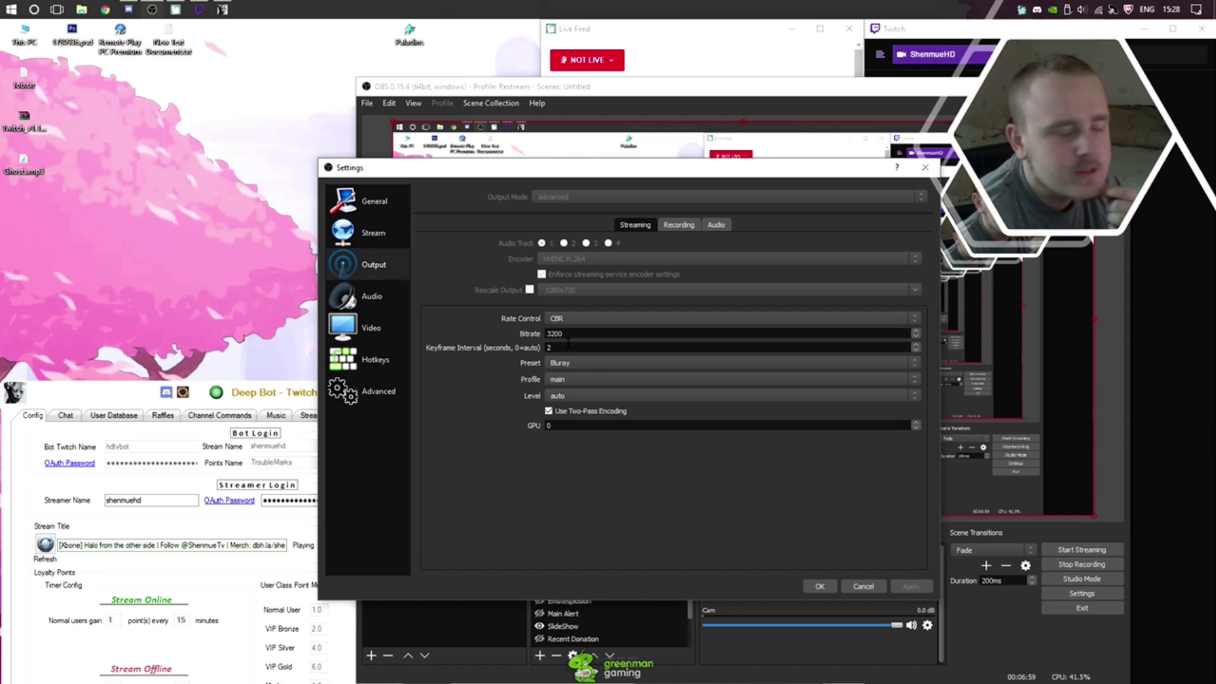
pyautogui.click(583, 361)
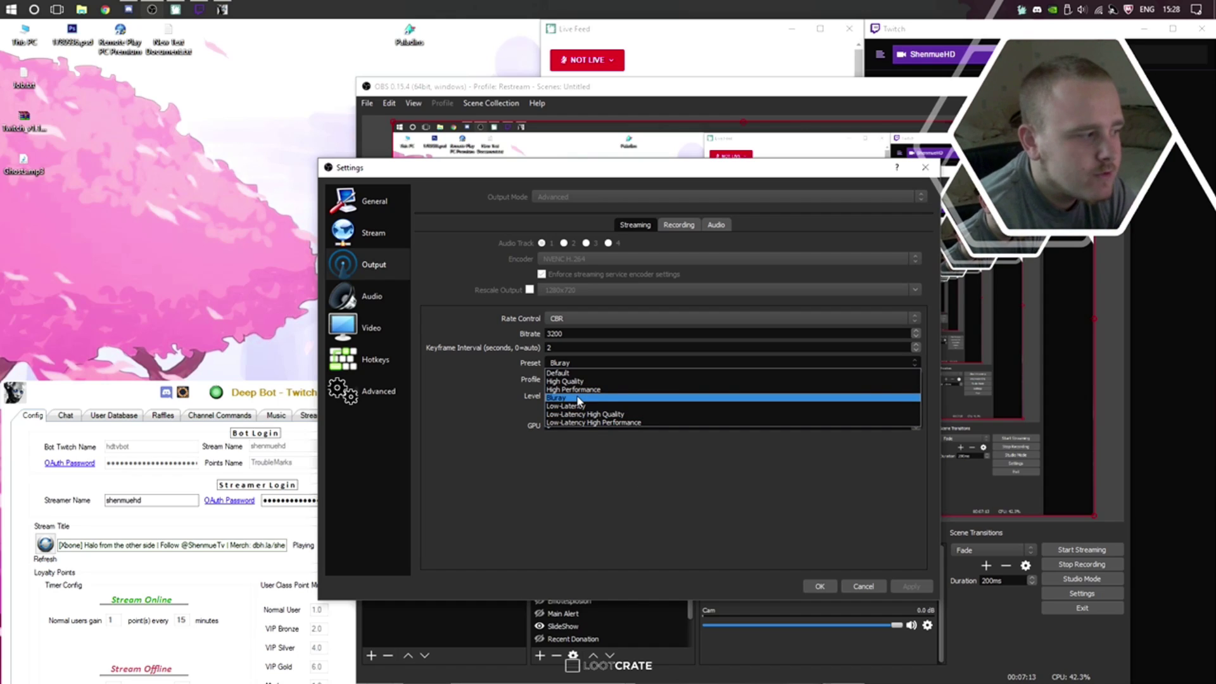
# Step: Keep Bluray as the encoder preset
pyautogui.click(628, 534)
pyautogui.click(614, 363)
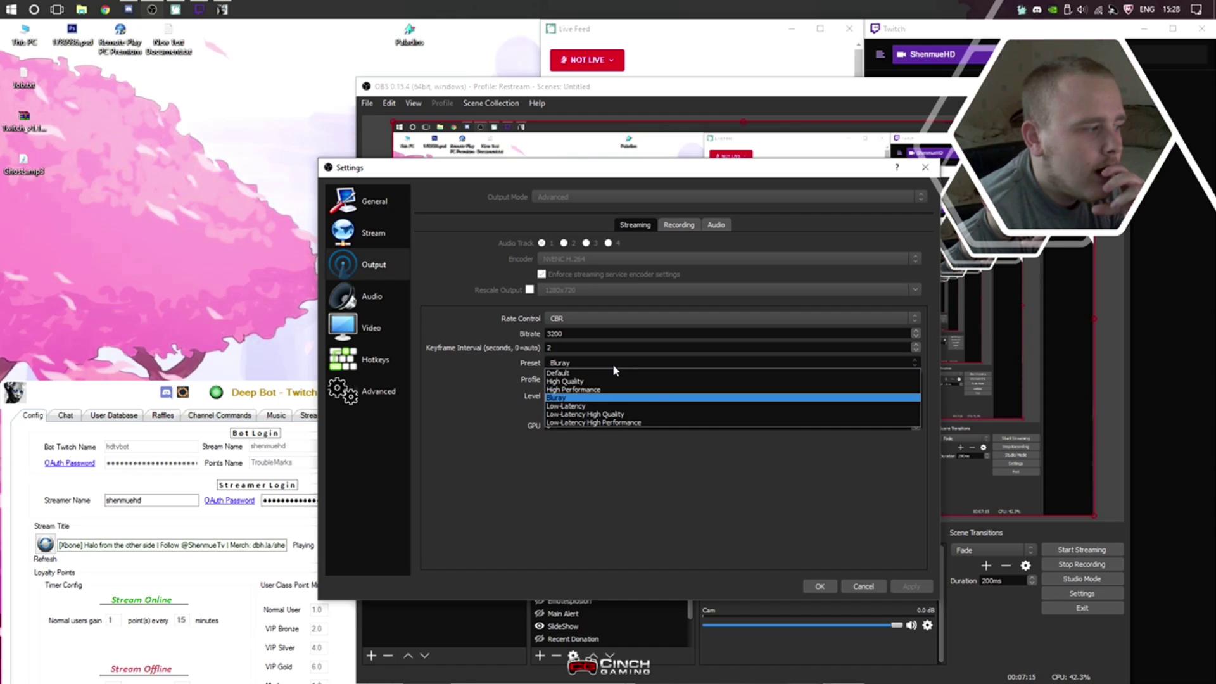
pyautogui.click(584, 398)
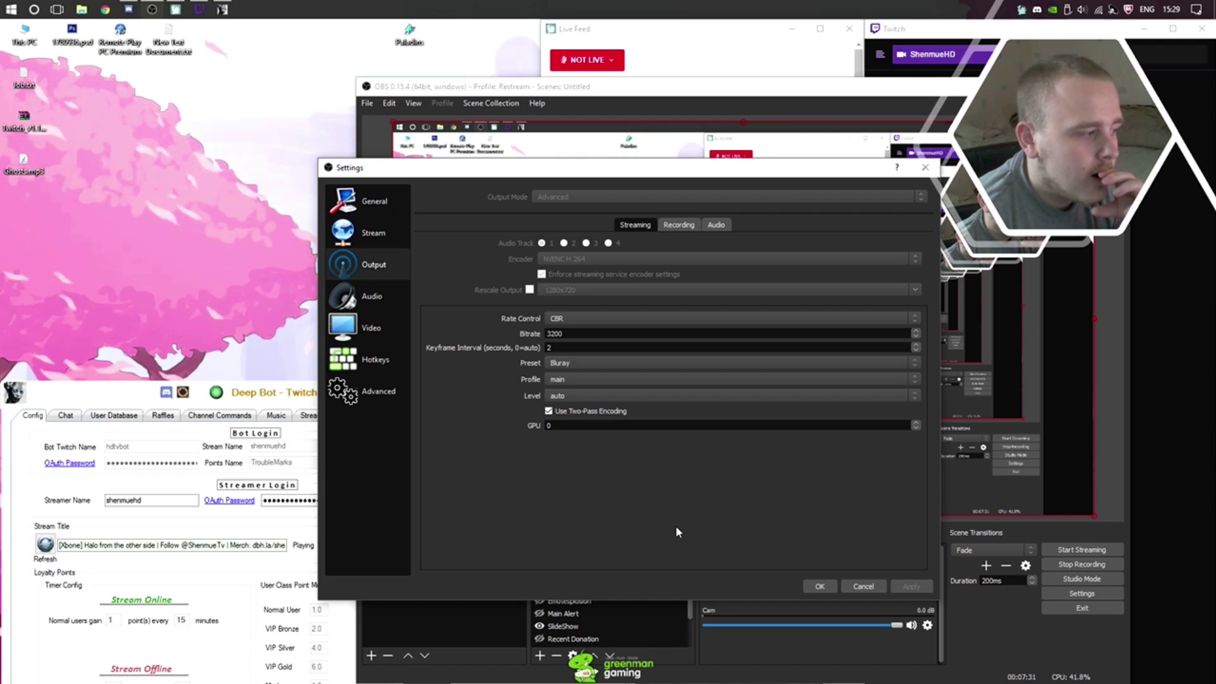
# Step: Confirm main profile, auto level and GPU 0, then open the Audio page
pyautogui.click(640, 379)
pyautogui.click(567, 414)
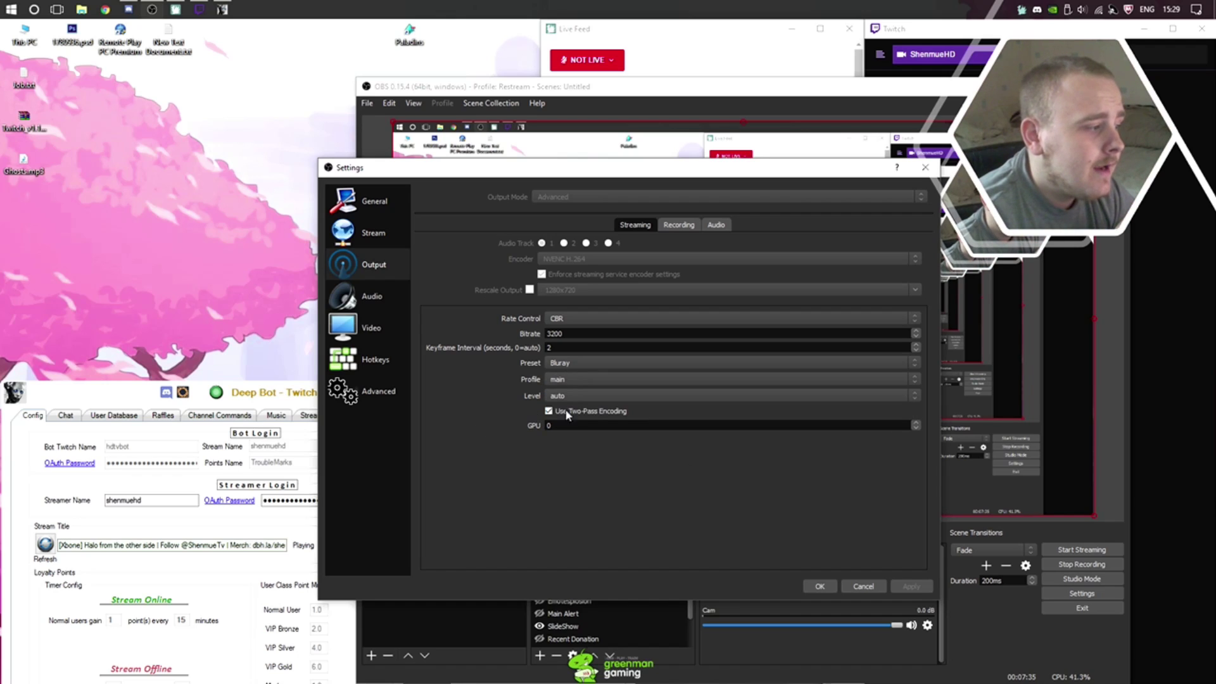
pyautogui.click(618, 396)
pyautogui.click(618, 395)
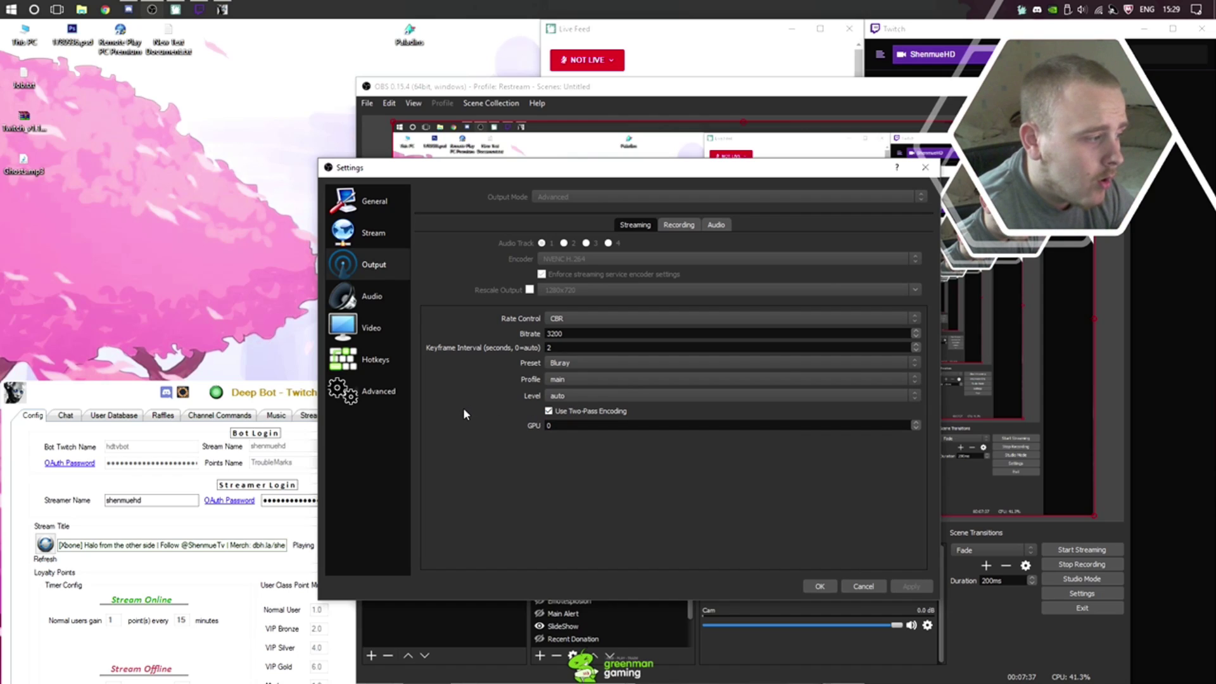
pyautogui.click(564, 424)
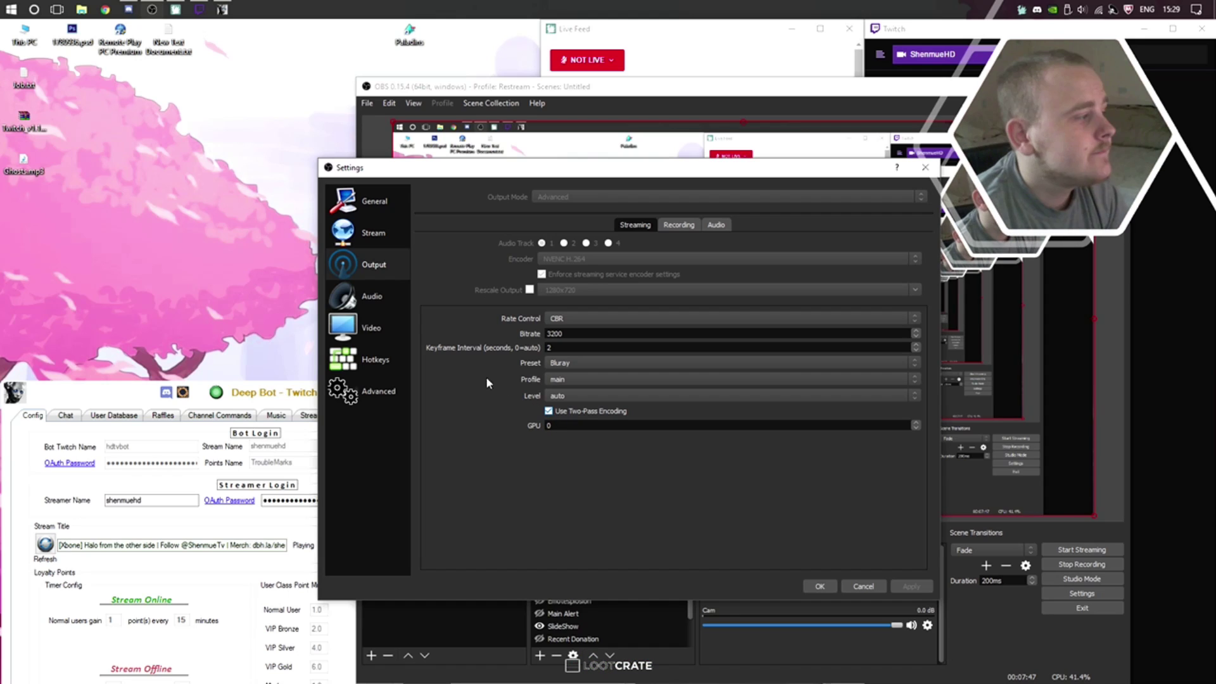
pyautogui.click(382, 303)
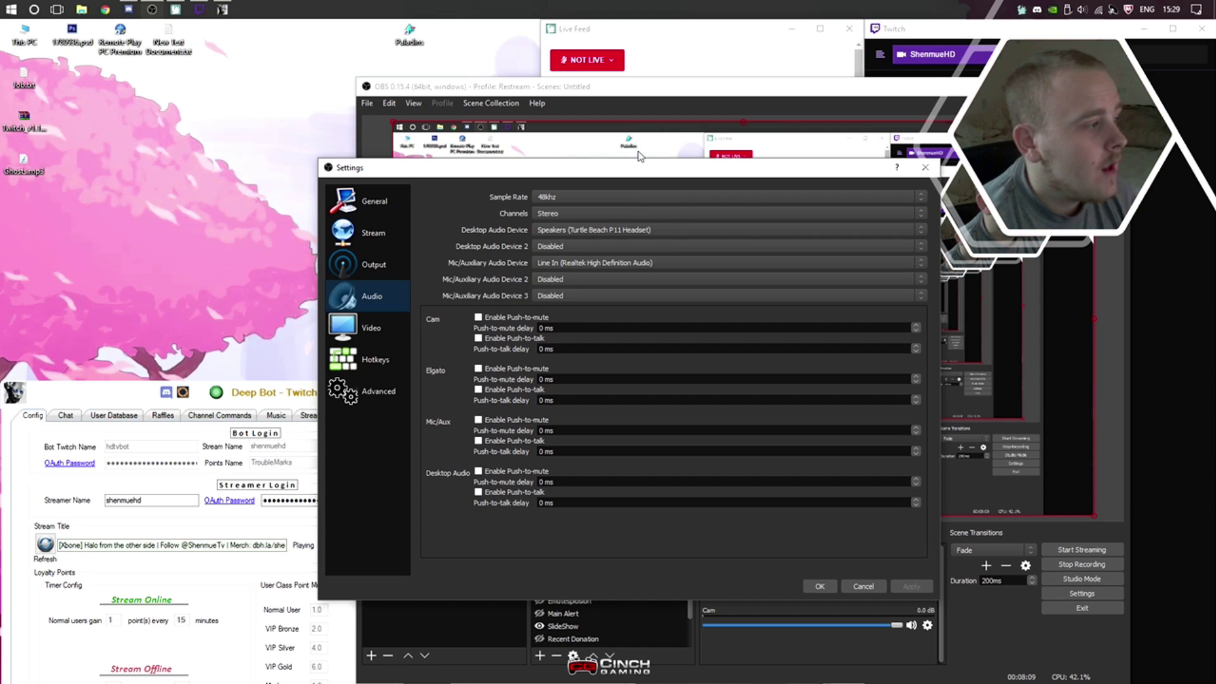
pyautogui.click(666, 231)
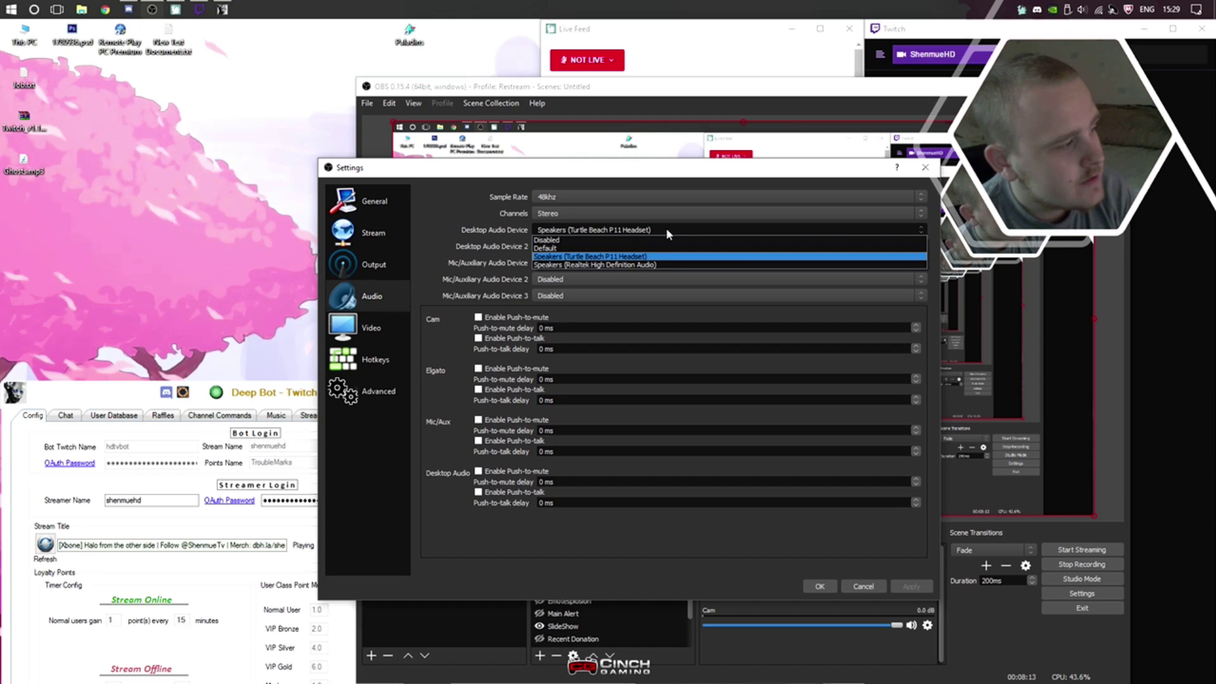
pyautogui.click(666, 230)
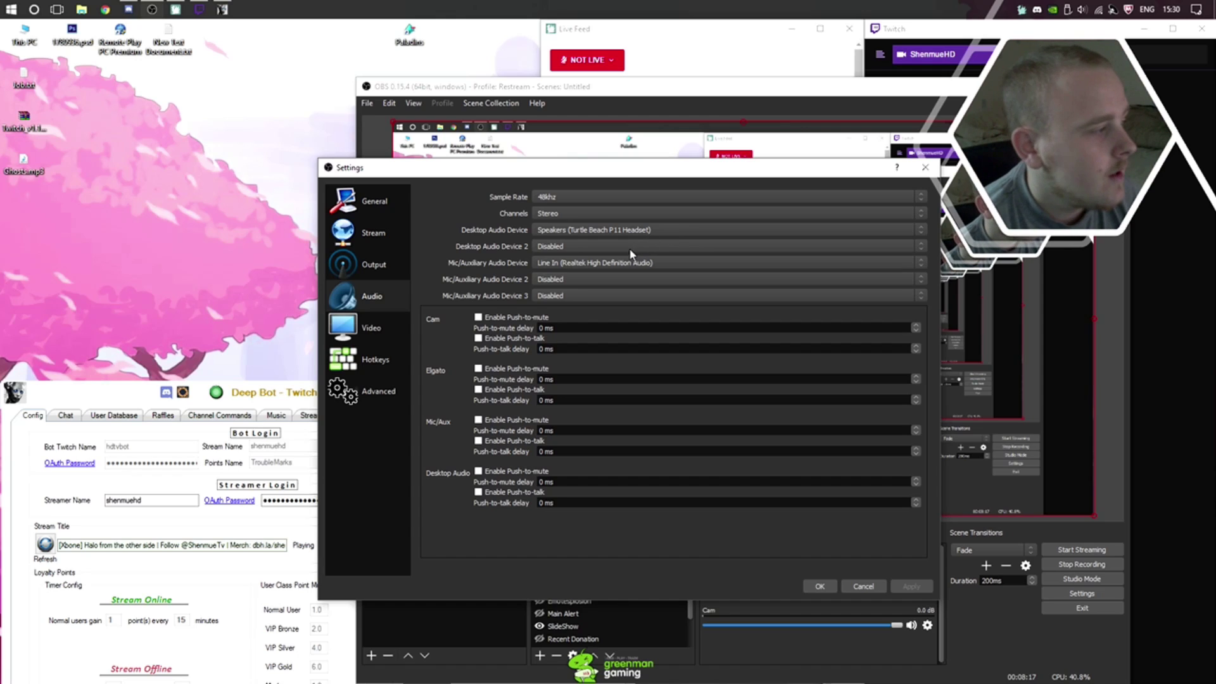
pyautogui.click(589, 234)
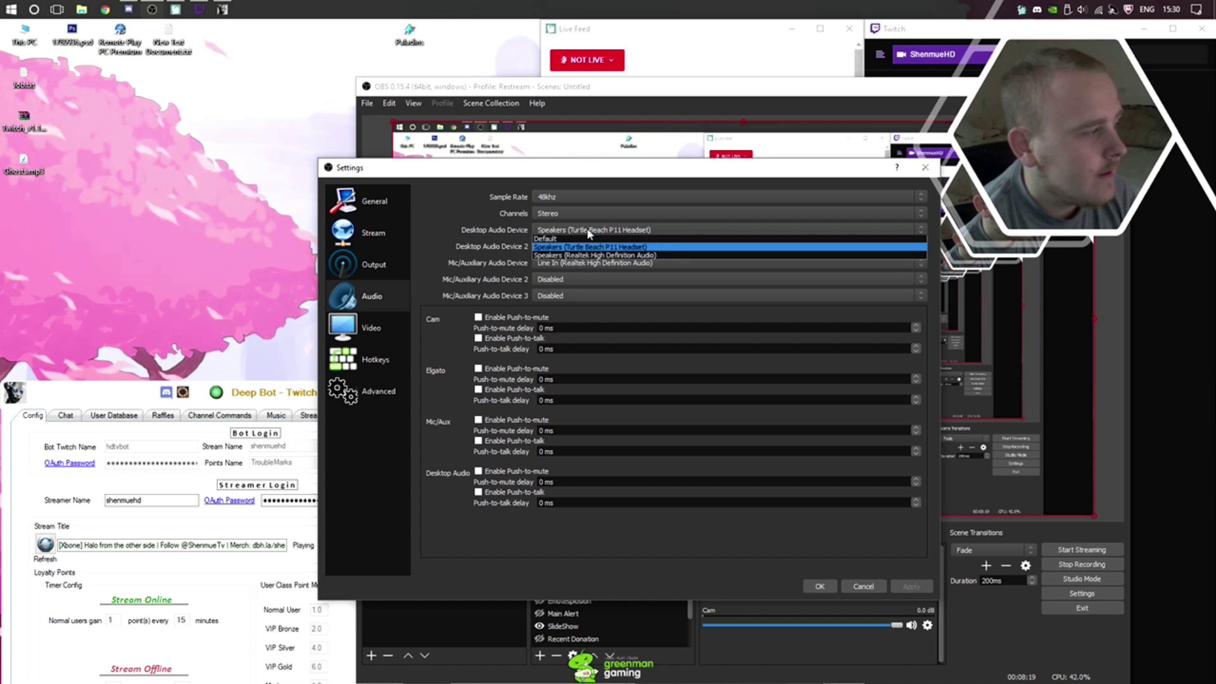
pyautogui.click(589, 234)
pyautogui.click(589, 234)
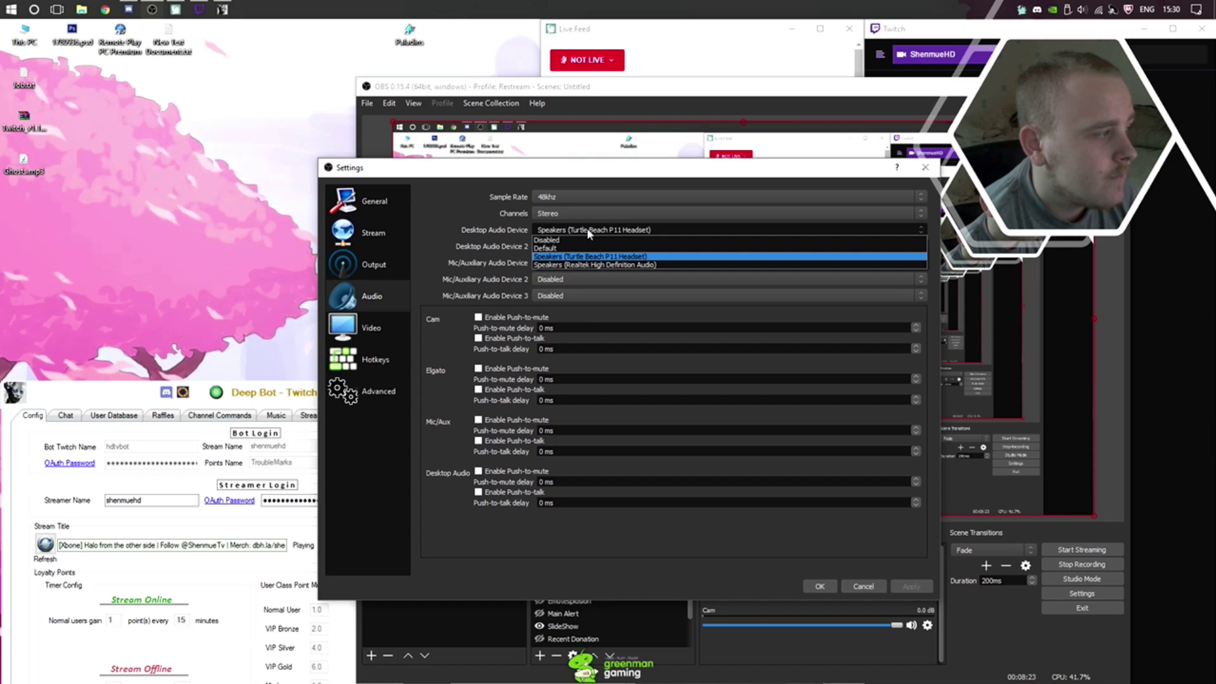
pyautogui.click(439, 209)
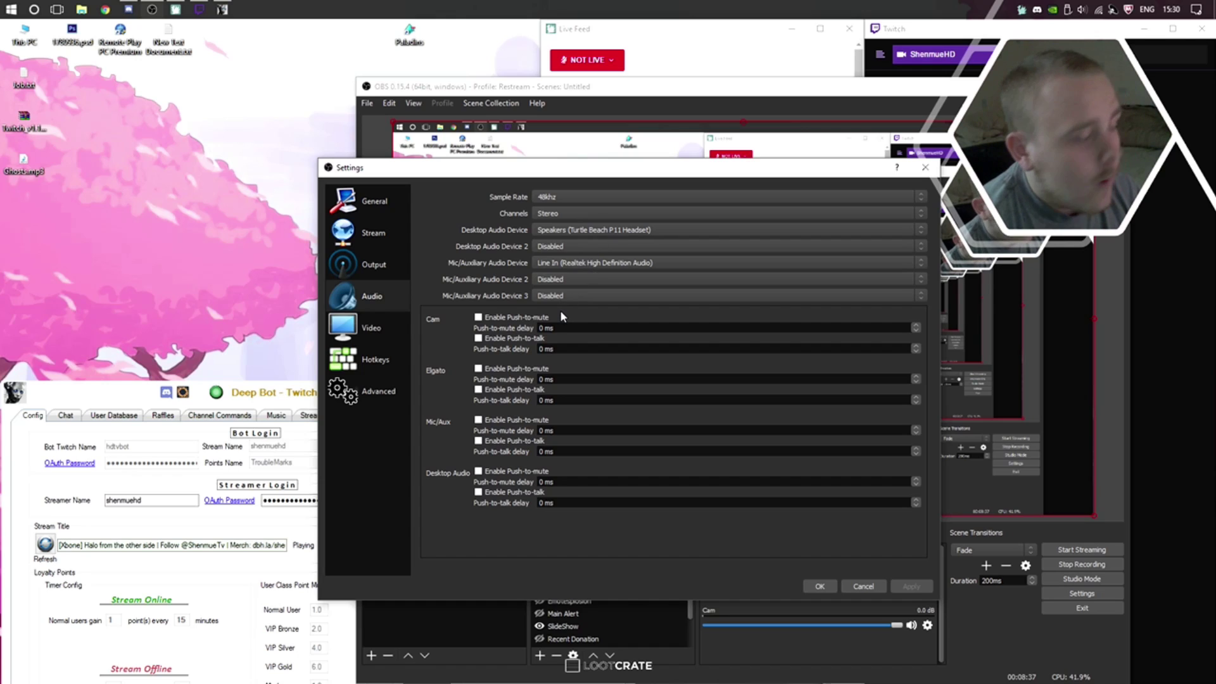
pyautogui.click(605, 232)
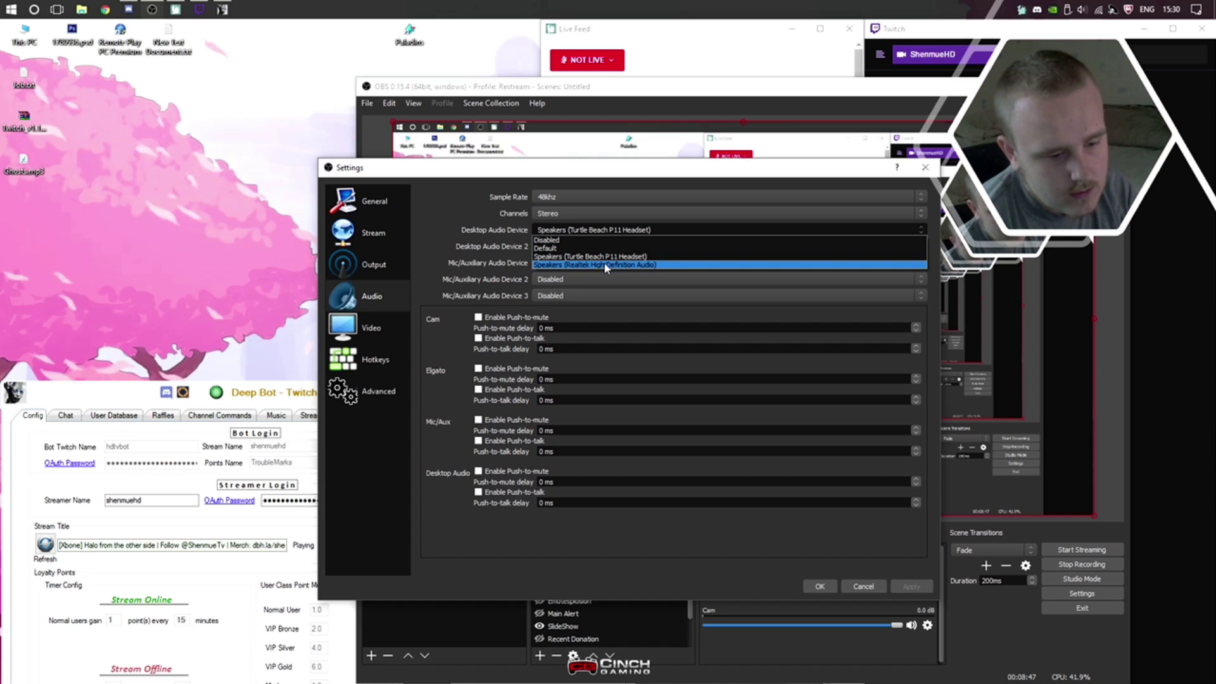
pyautogui.click(440, 224)
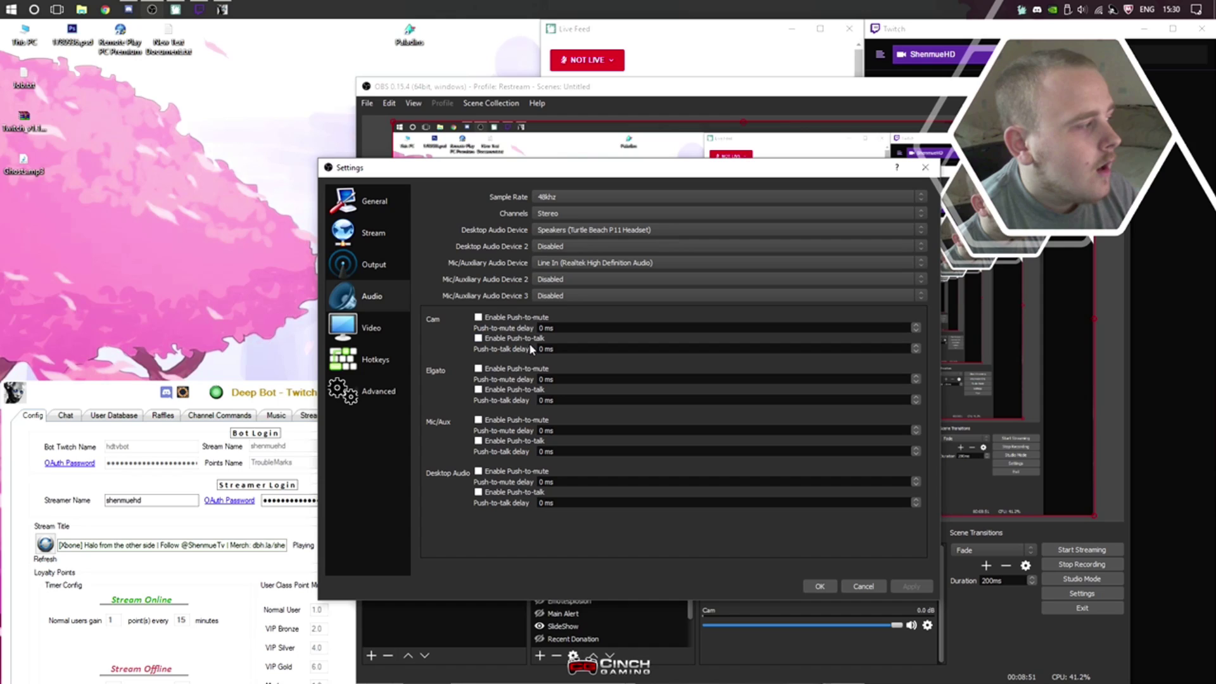
# Step: Open the Video page: 1920x1080 base, 1280x720 output, Lanczos filter, 60 FPS
pyautogui.click(390, 331)
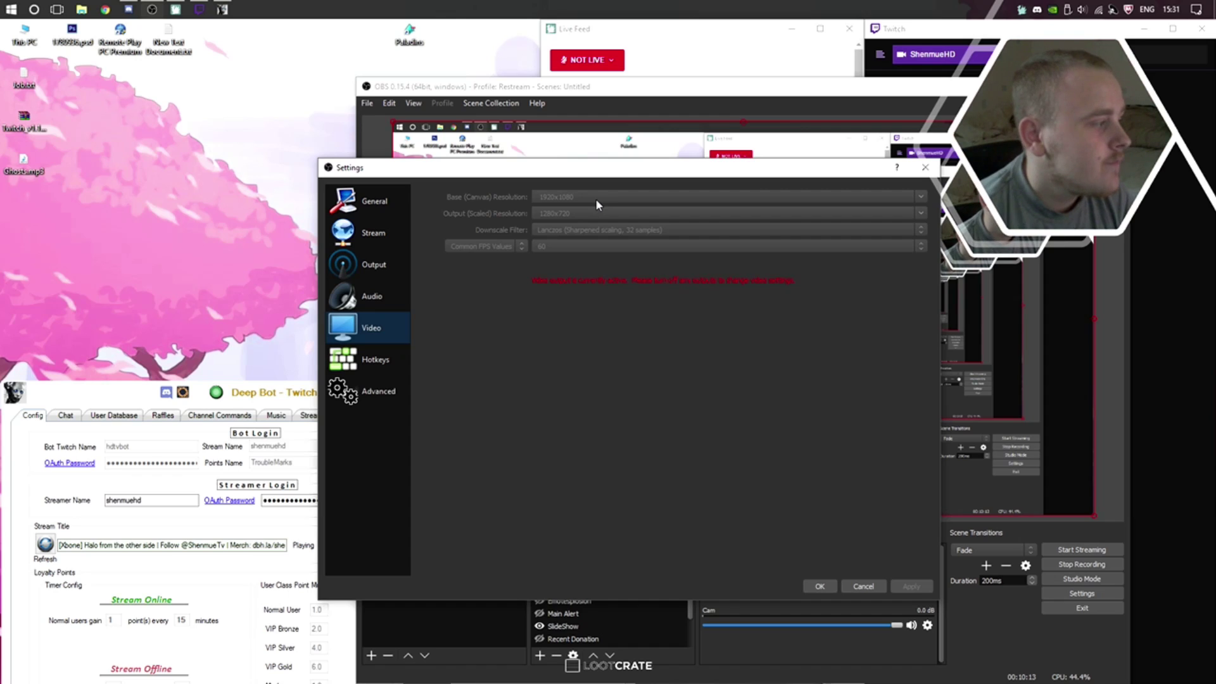
# Step: Scroll through the Hotkeys list, then open the Advanced page with auto-reconnect settings
pyautogui.click(387, 361)
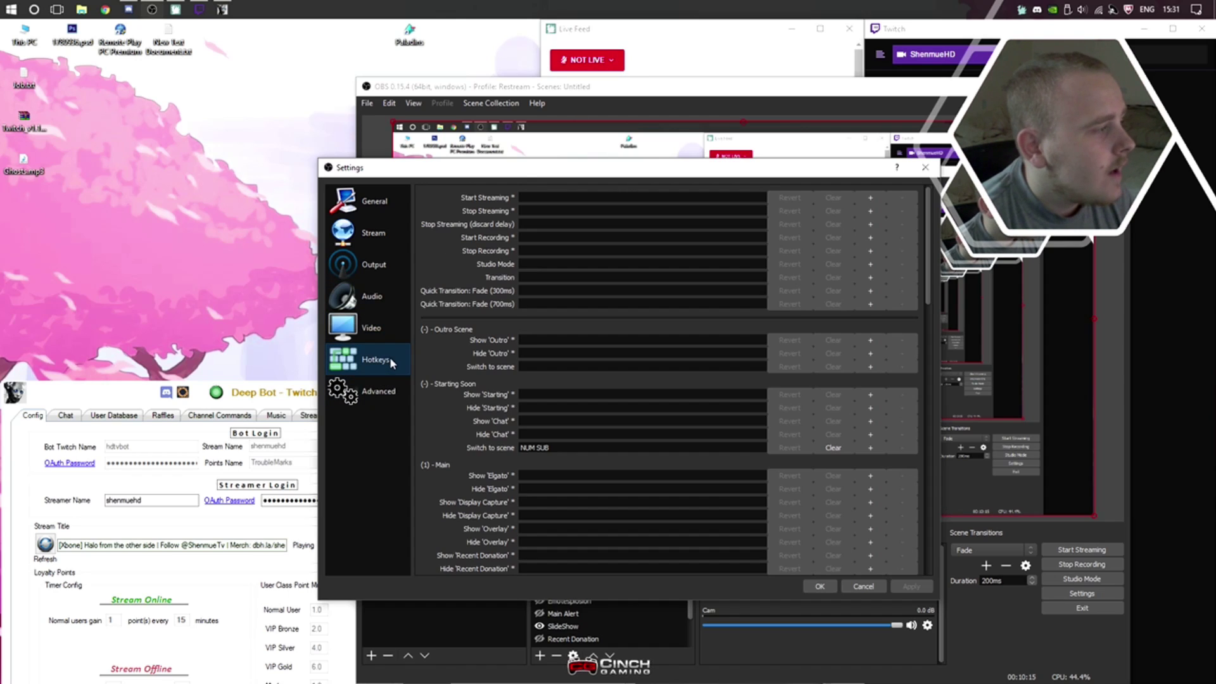
pyautogui.scroll(-14, 443, 435)
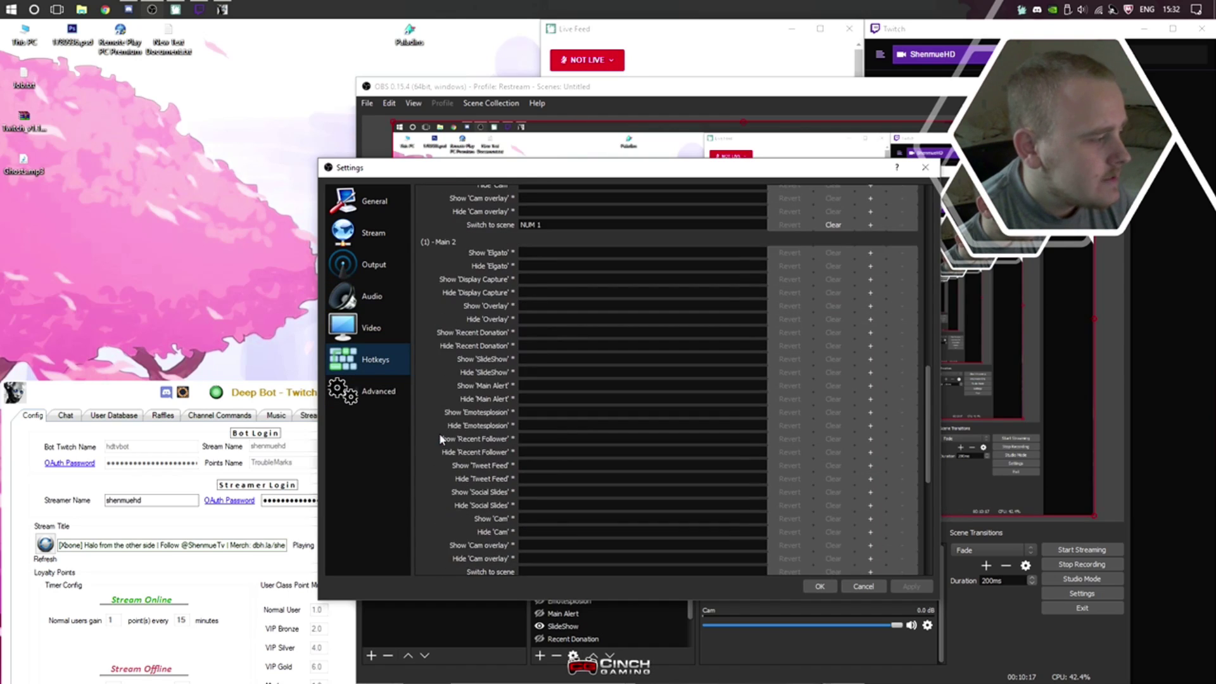
pyautogui.scroll(-7, 442, 438)
pyautogui.scroll(15, 440, 435)
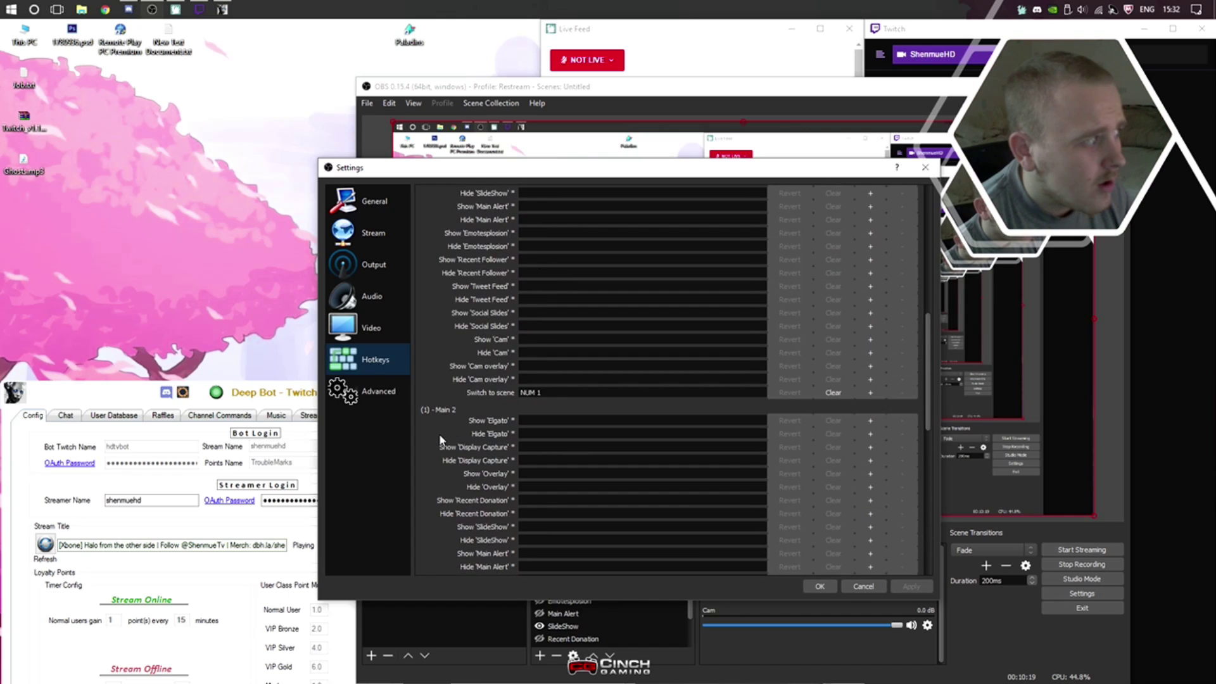
pyautogui.click(379, 391)
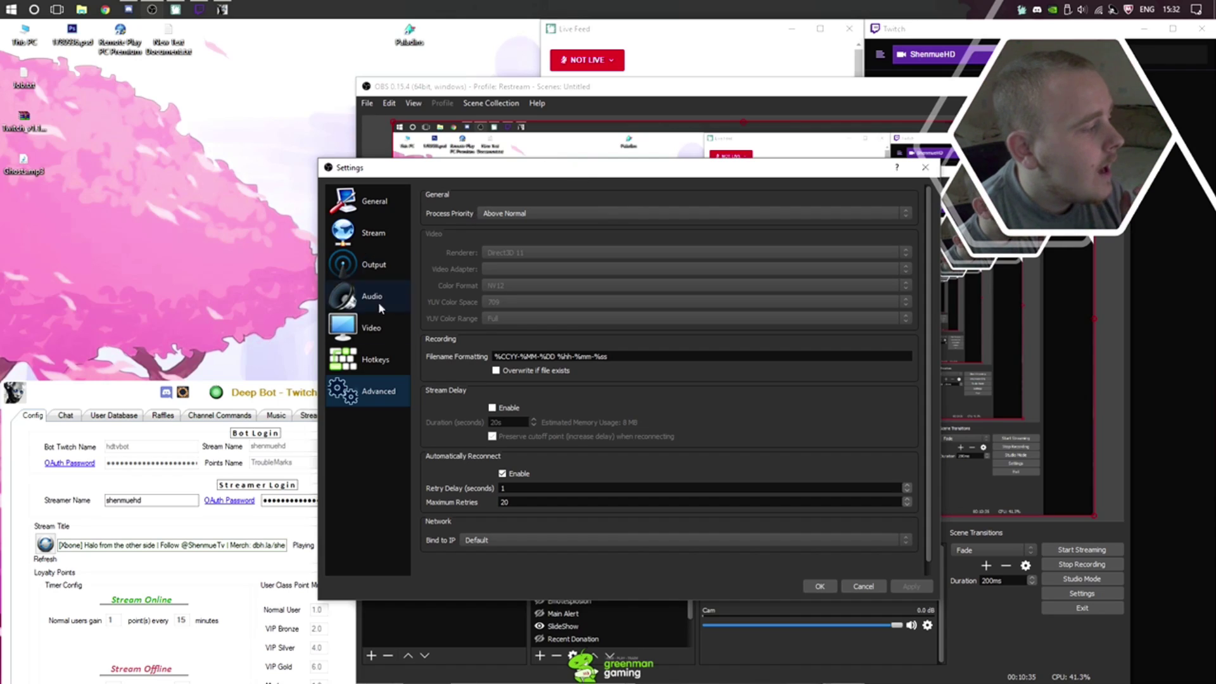
pyautogui.click(286, 391)
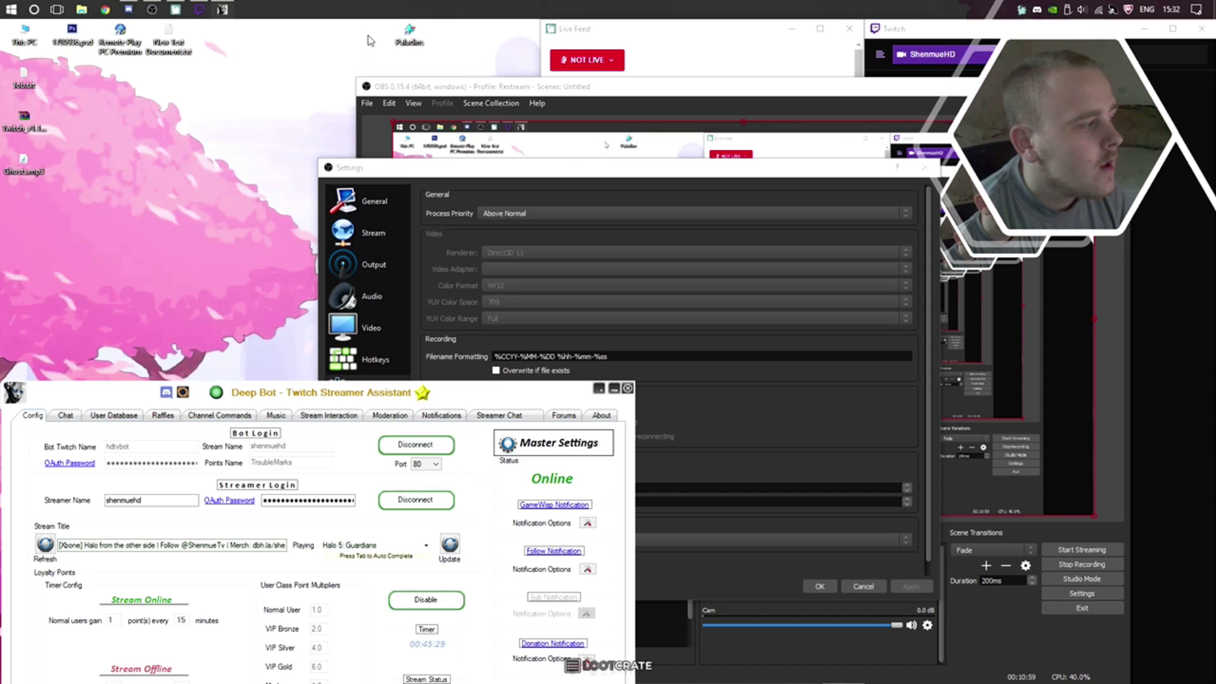
pyautogui.click(592, 177)
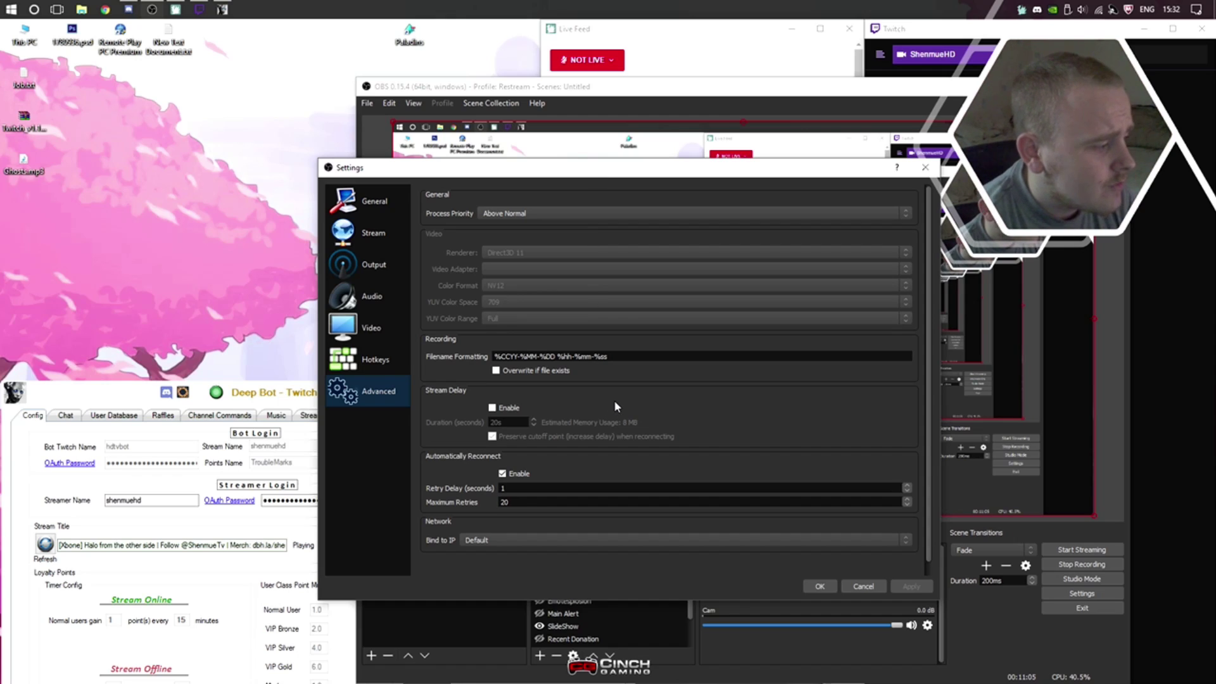
# Step: Cancel the Settings dialog so no changes are applied, returning to the Halo 5 menu
pyautogui.click(864, 586)
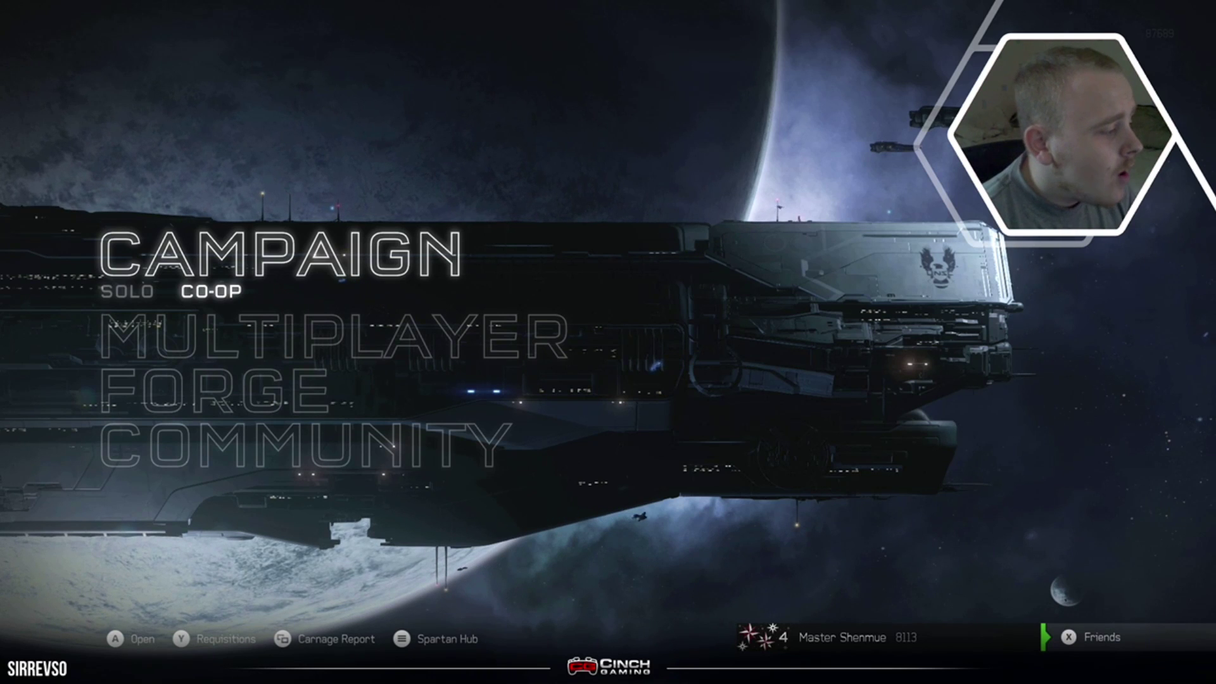
# Step: In Main 2, make the Elgato source visible and shrink it into the bottom-right corner
pyautogui.click(405, 571)
pyautogui.scroll(-2, 632, 594)
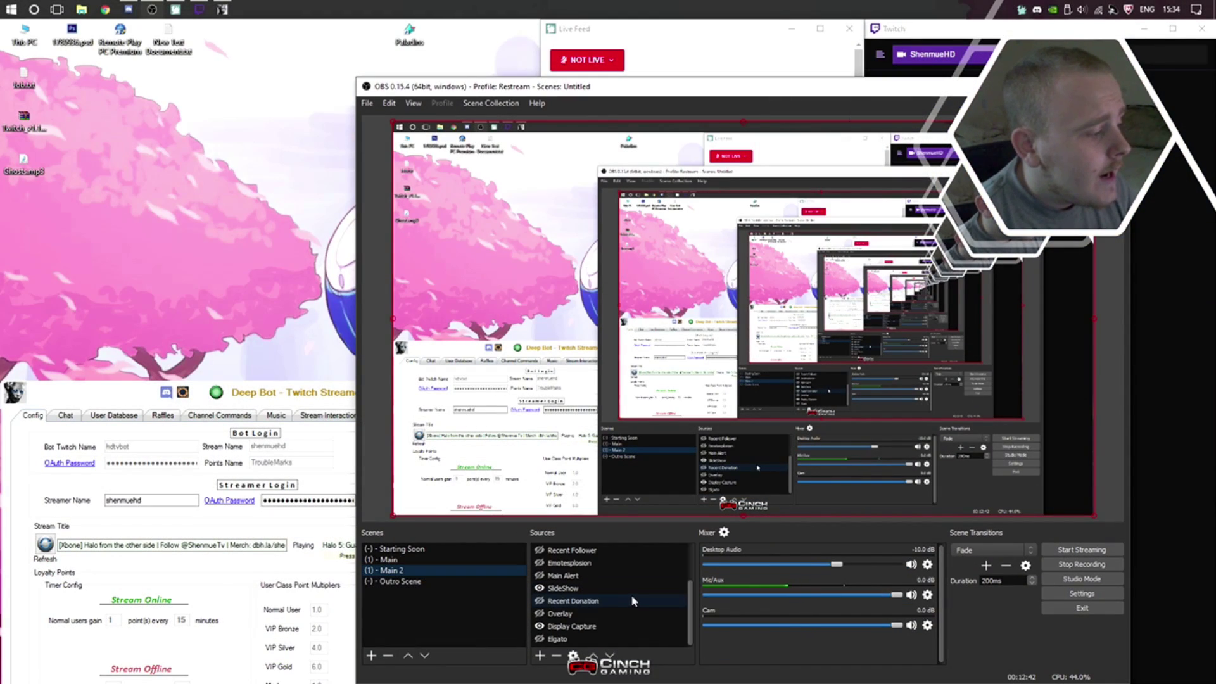
pyautogui.click(540, 640)
pyautogui.click(540, 639)
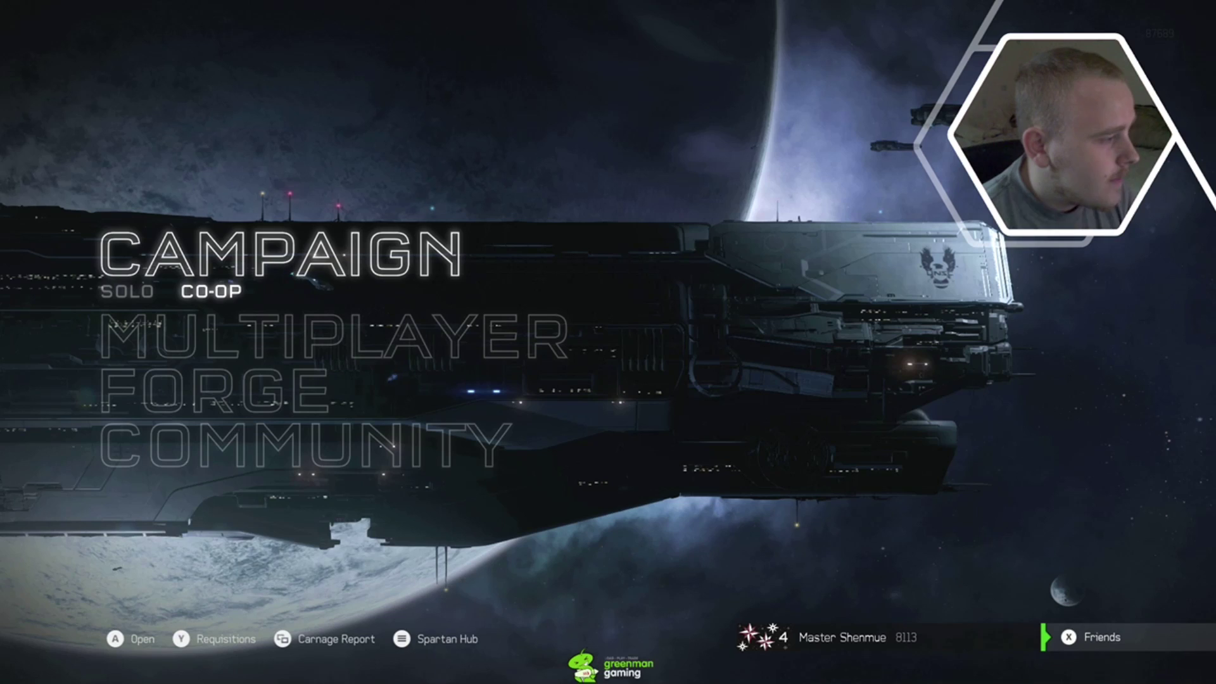
pyautogui.moveTo(393, 123); pyautogui.dragTo(894, 404)
pyautogui.click(1102, 388)
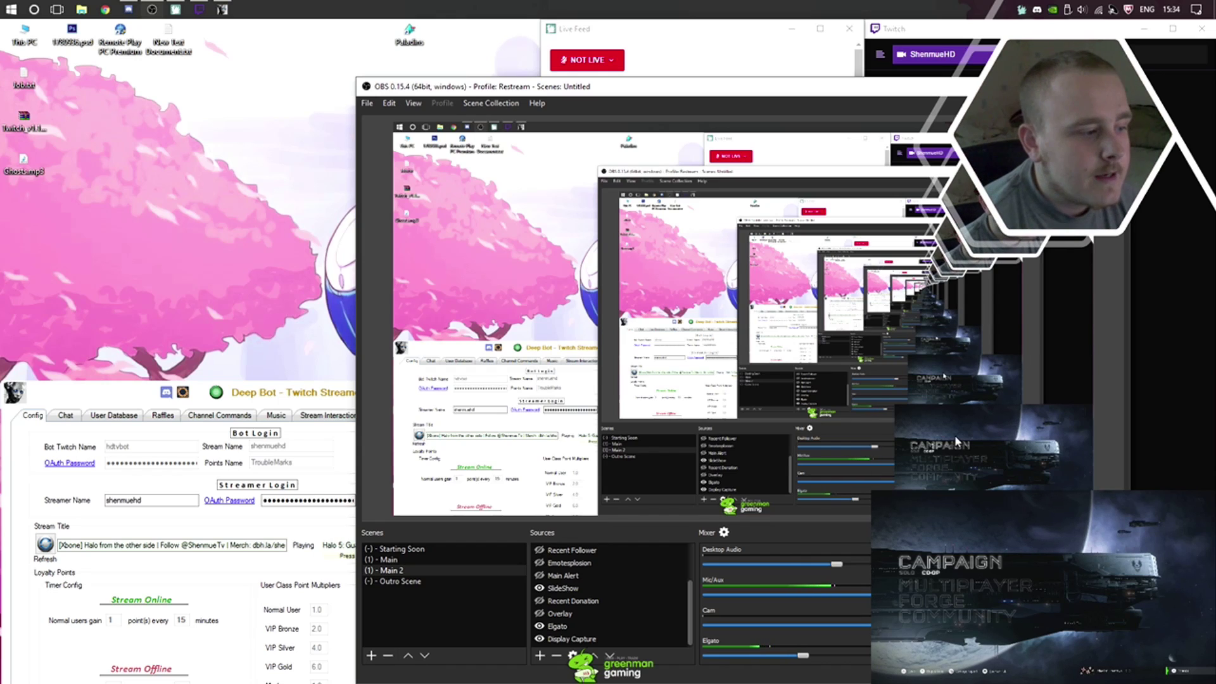
pyautogui.click(912, 423)
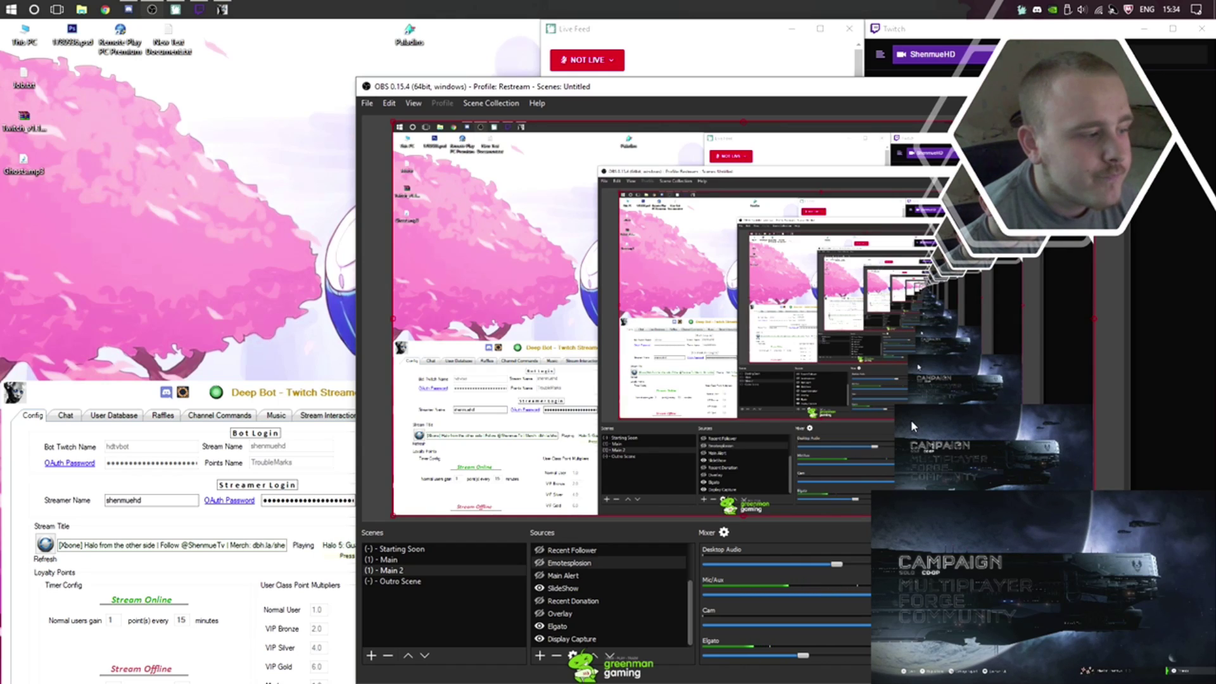
# Step: Add a Sharpen filter in Main 2's Filters window, set Sharpness to 0.10, and close it
pyautogui.rightClick(412, 570)
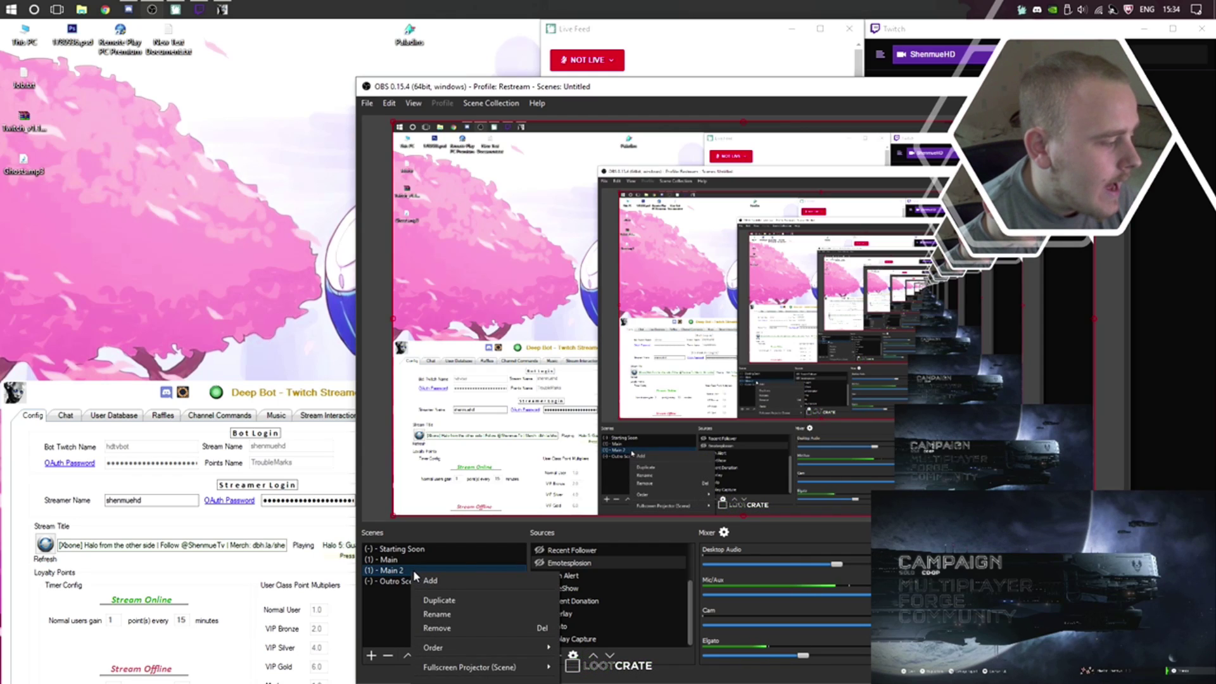
pyautogui.click(475, 679)
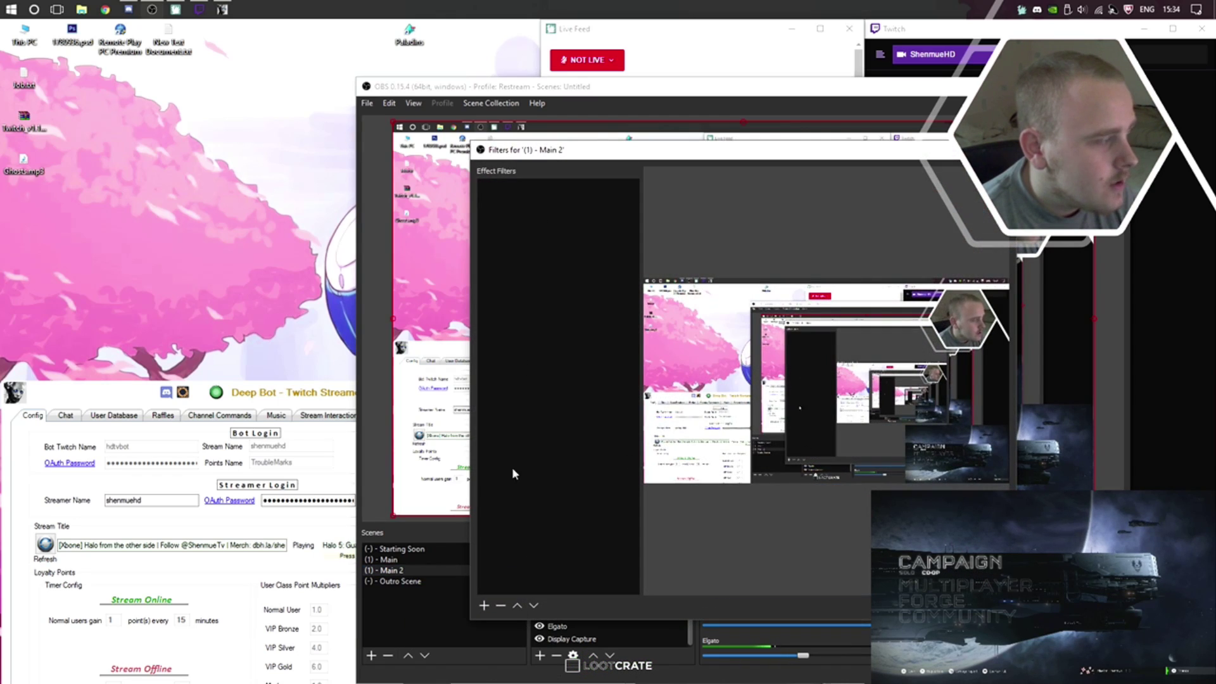
pyautogui.click(485, 605)
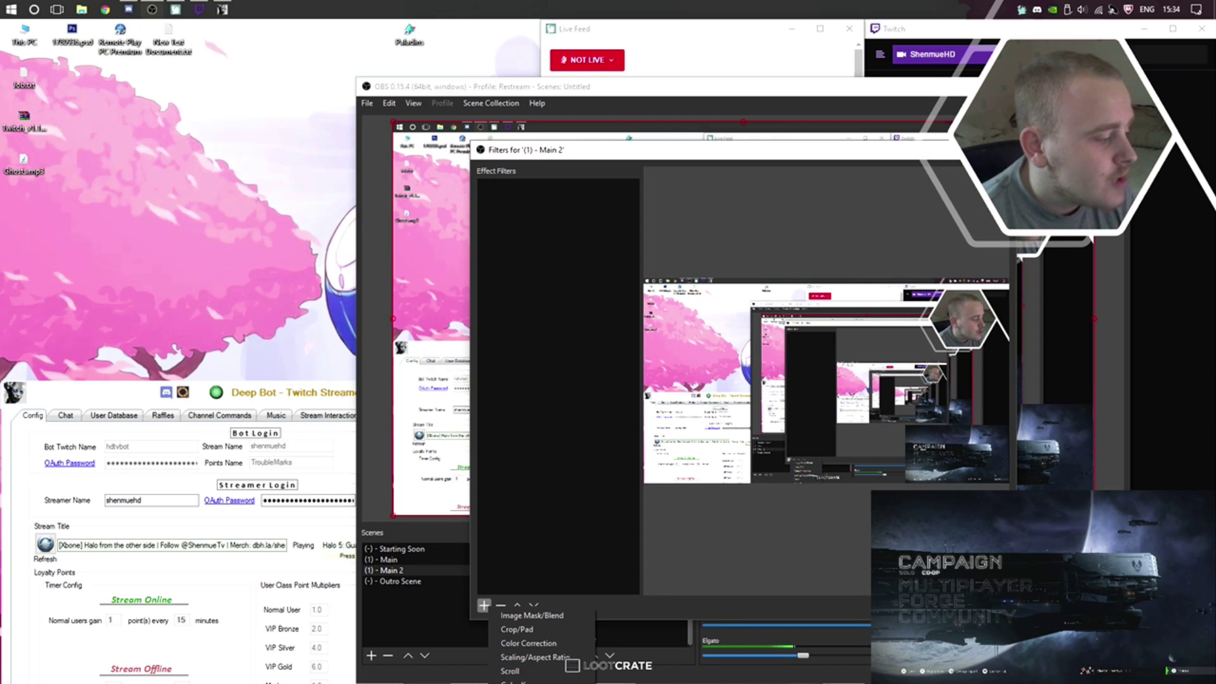
pyautogui.click(526, 682)
pyautogui.click(717, 409)
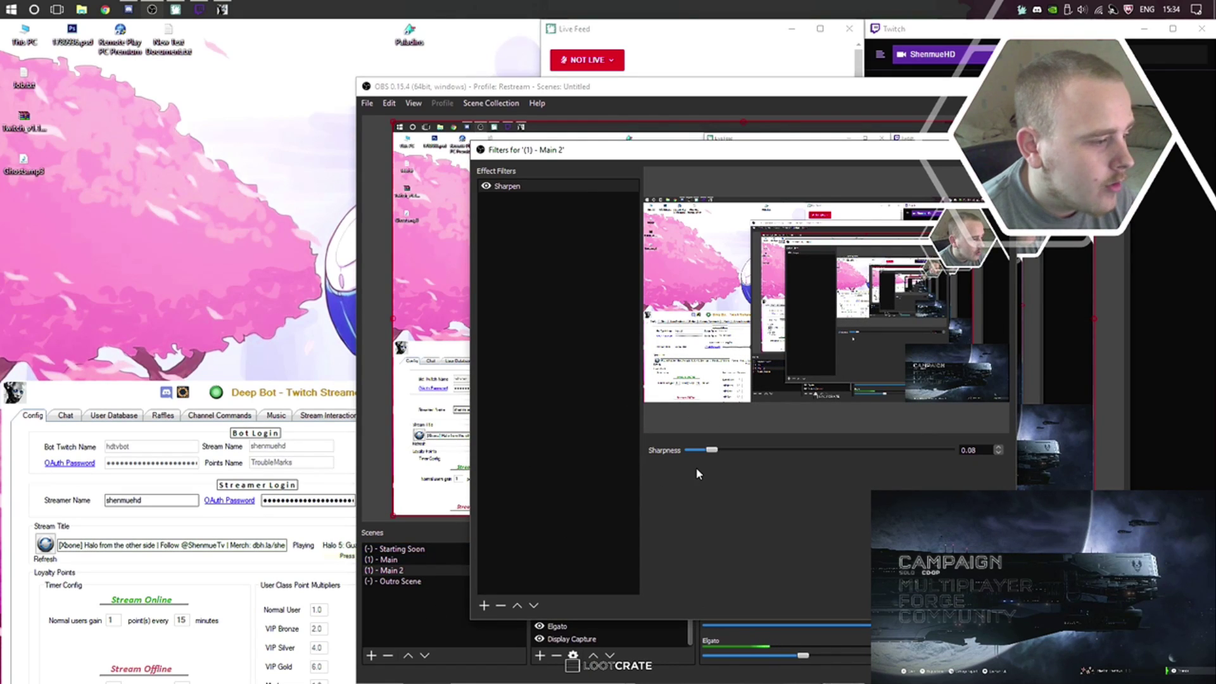
pyautogui.moveTo(712, 450); pyautogui.dragTo(720, 453)
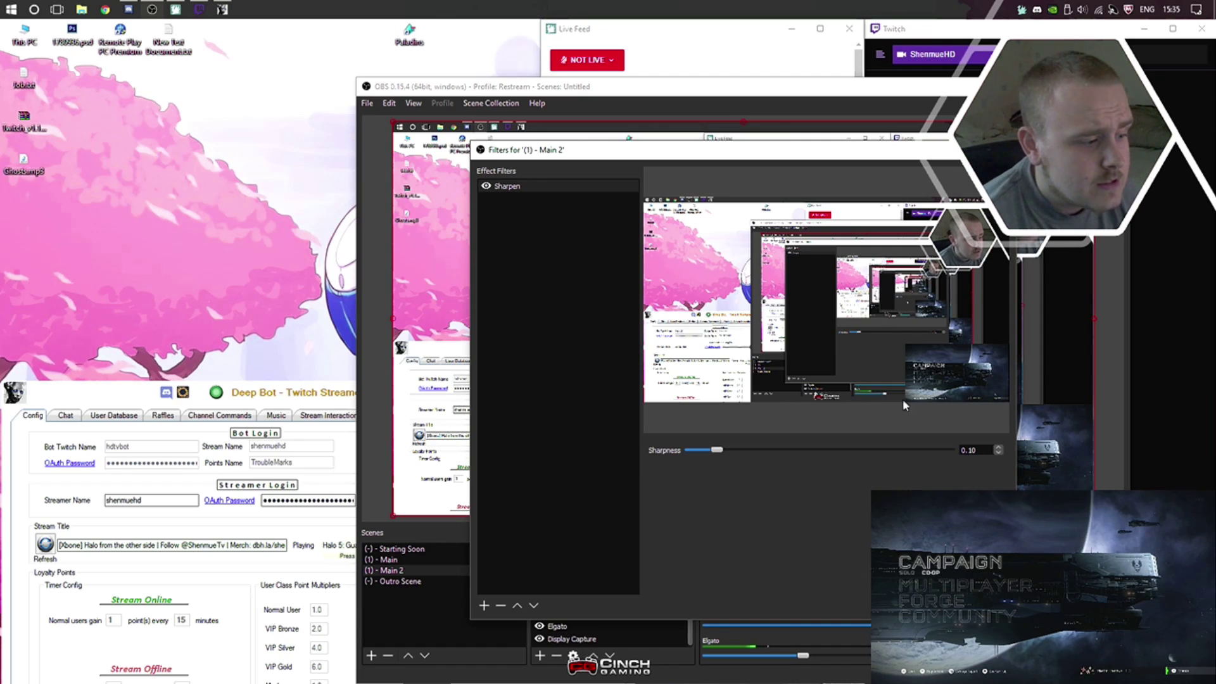
pyautogui.press('Escape')
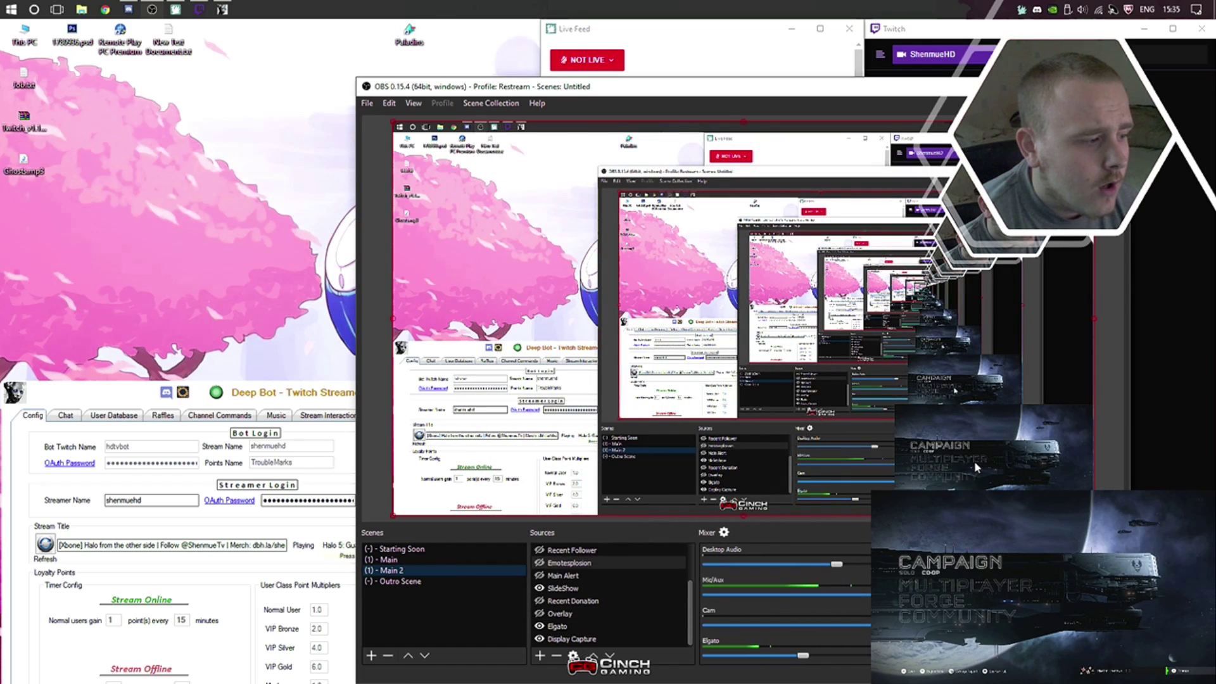
# Step: Make '(1) - Main' the active scene so the Halo 5 menu fills the stream
pyautogui.press('Down')
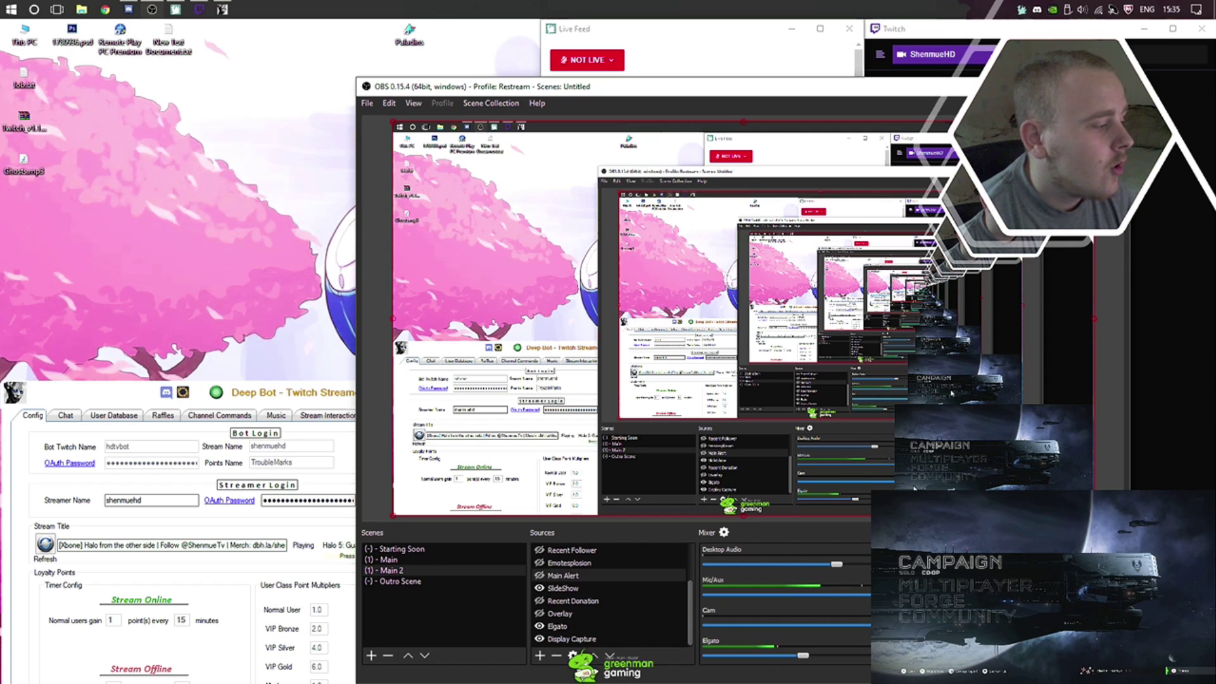
pyautogui.click(416, 562)
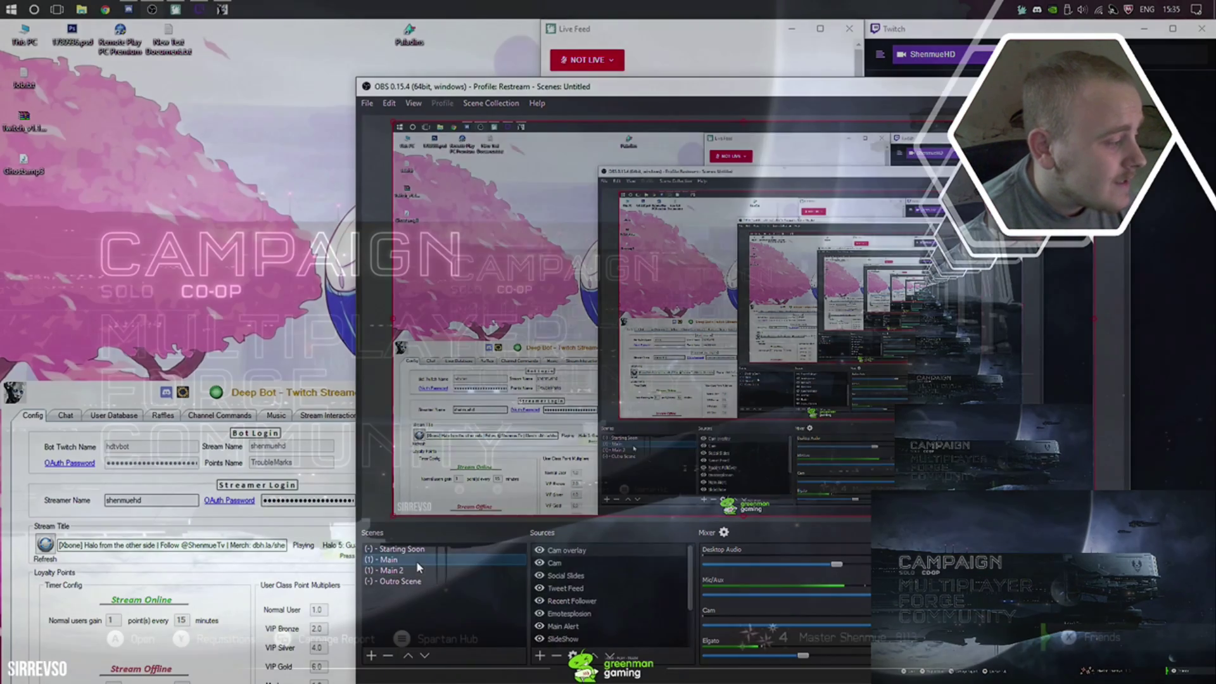